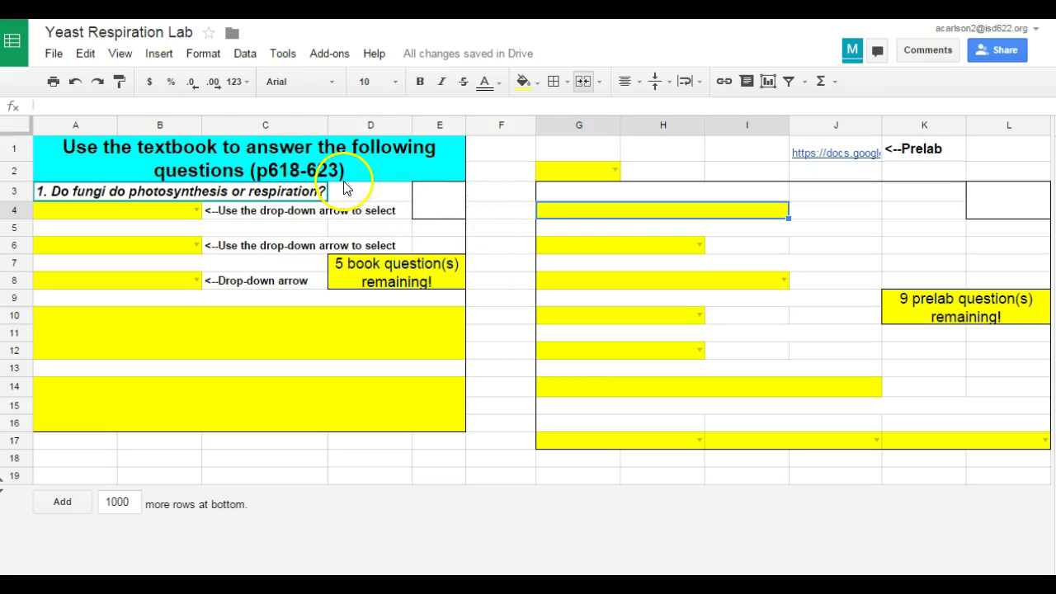
- Try typing 'olb' as the question 1 answer and dismiss the resulting validation error
left_click(199, 211)
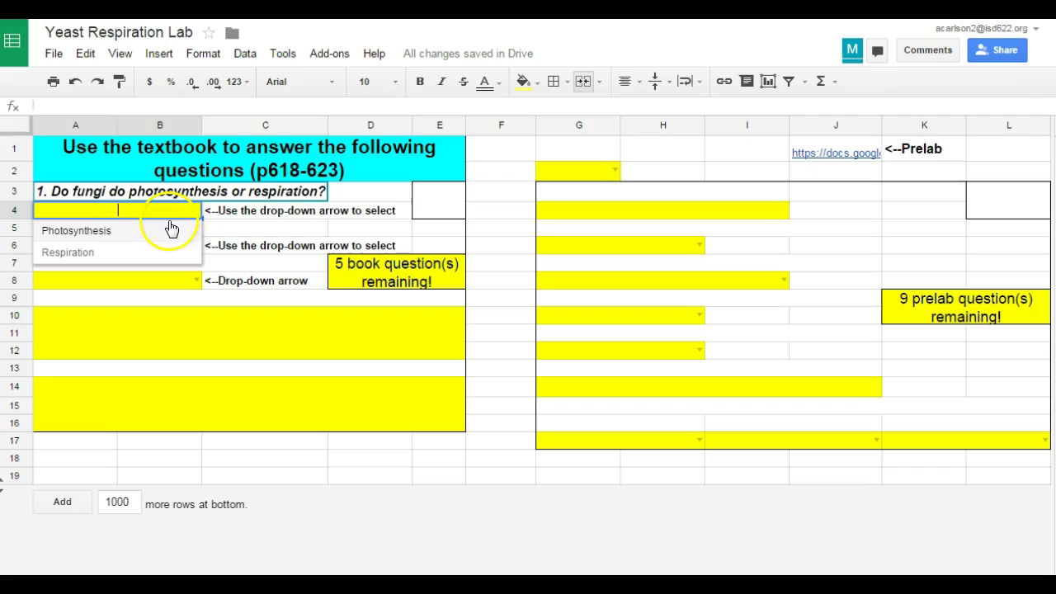
left_click(313, 228)
left_click(143, 211)
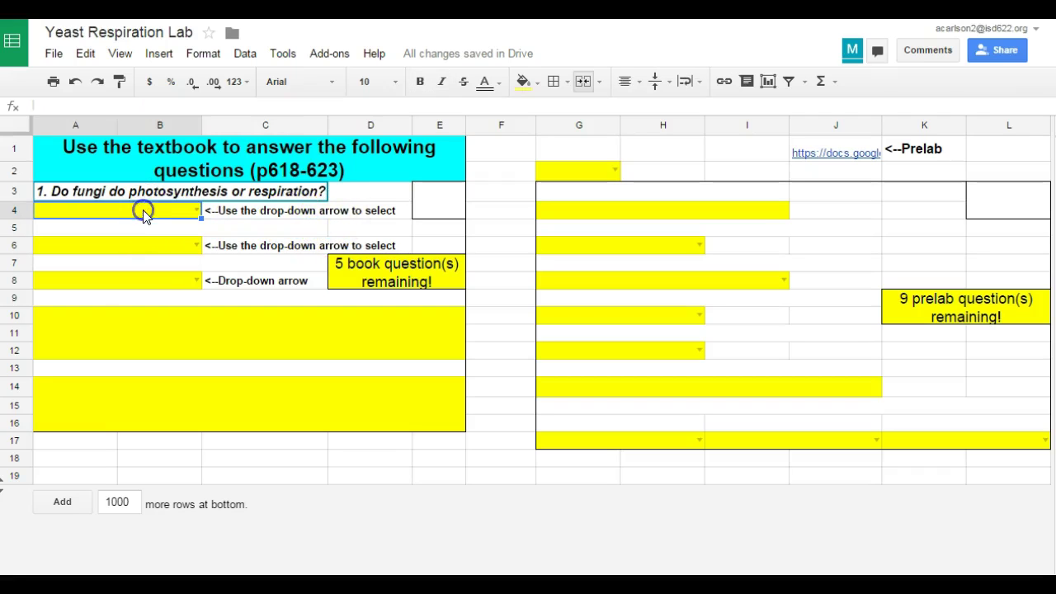
type("olb")
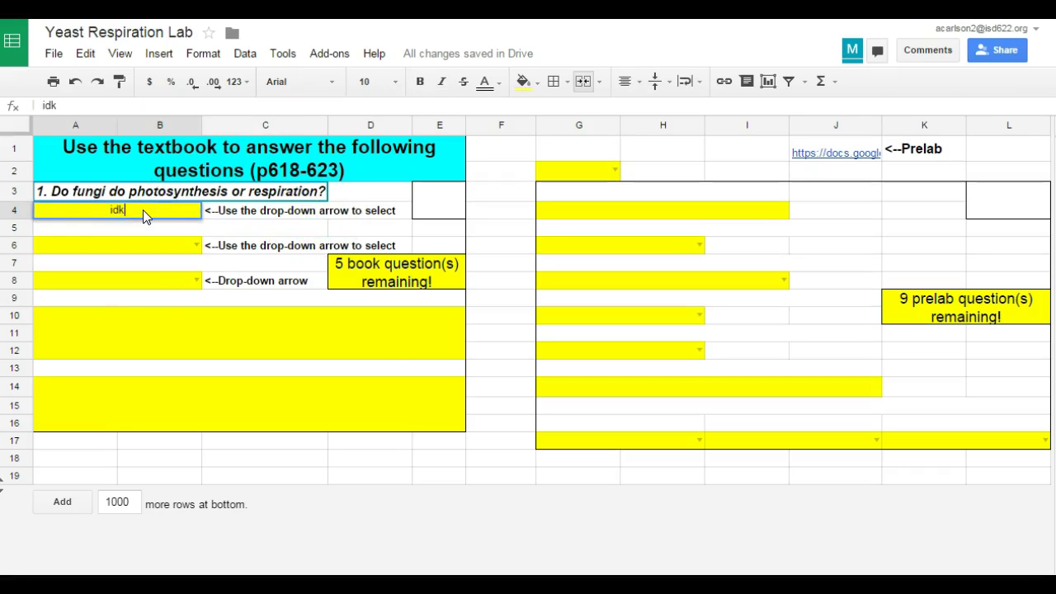
key("Return")
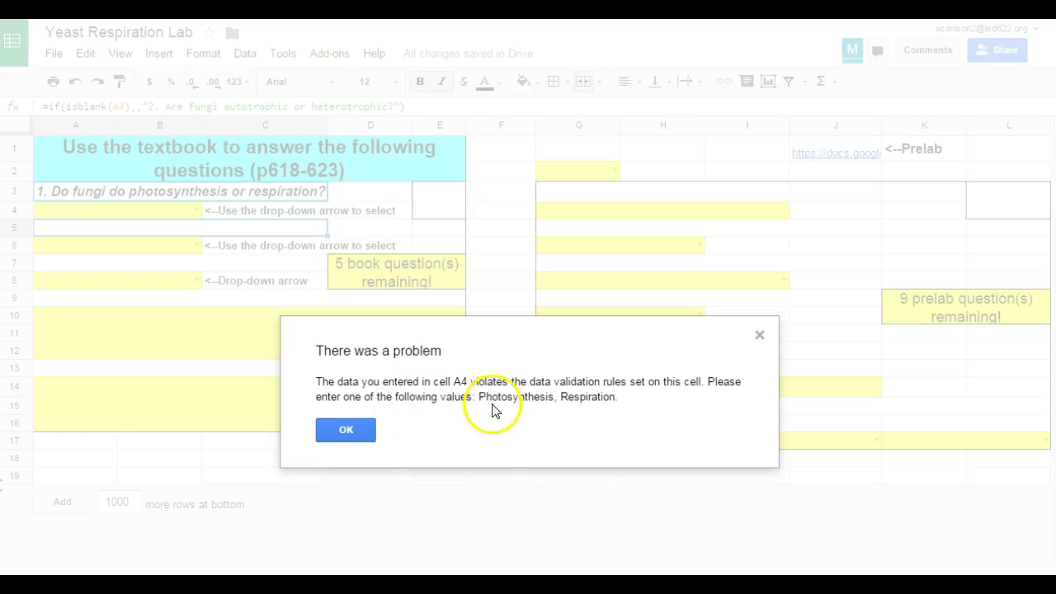
left_click(347, 430)
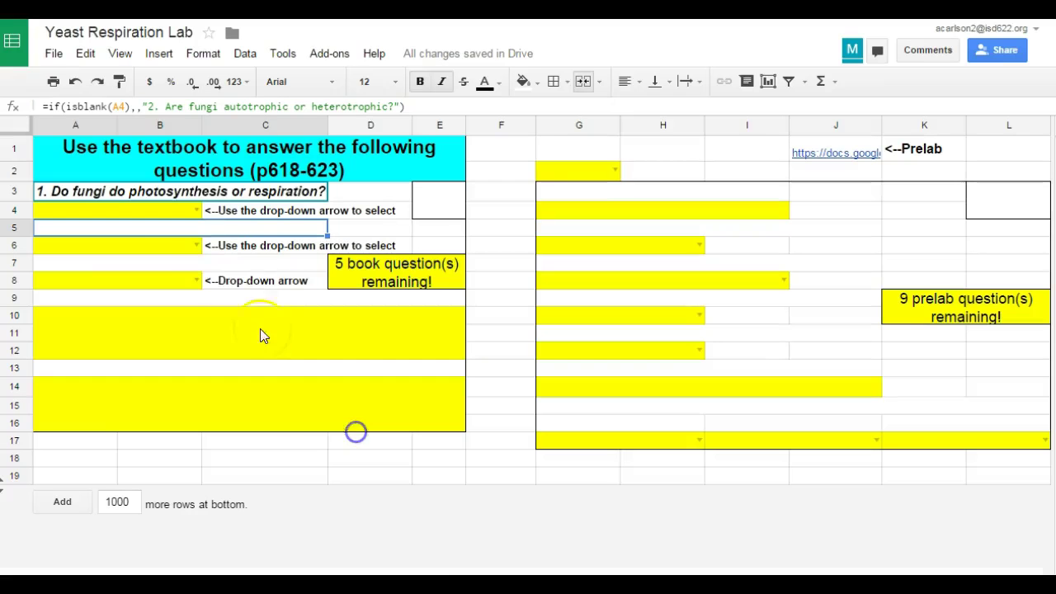
- Answer question 1 with Photosynthesis, briefly checking the question 2 hint and re-picking it
left_click(197, 212)
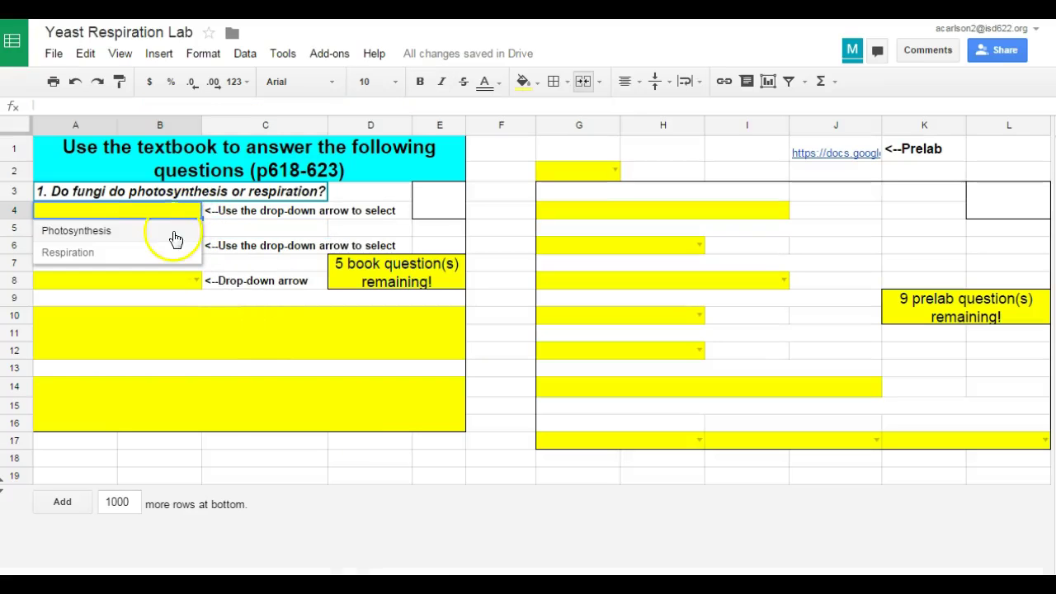
left_click(118, 237)
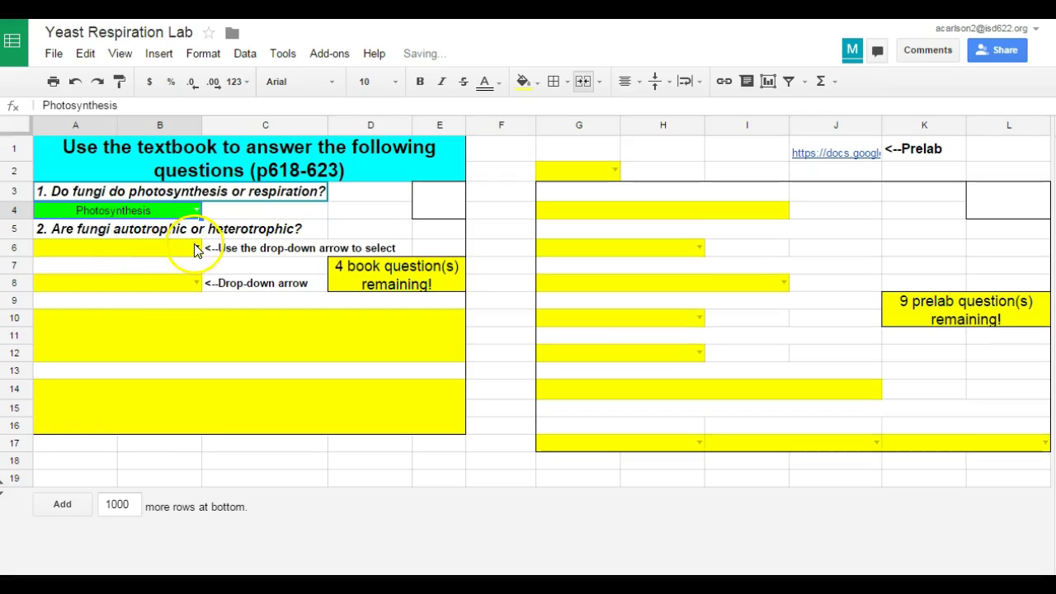
left_click(197, 247)
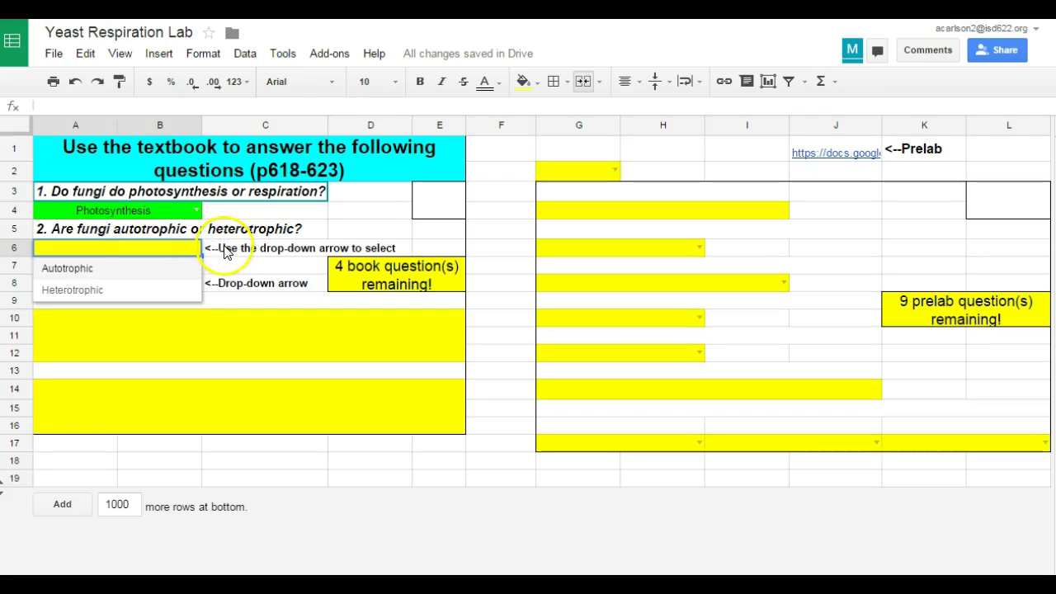
left_click(227, 250)
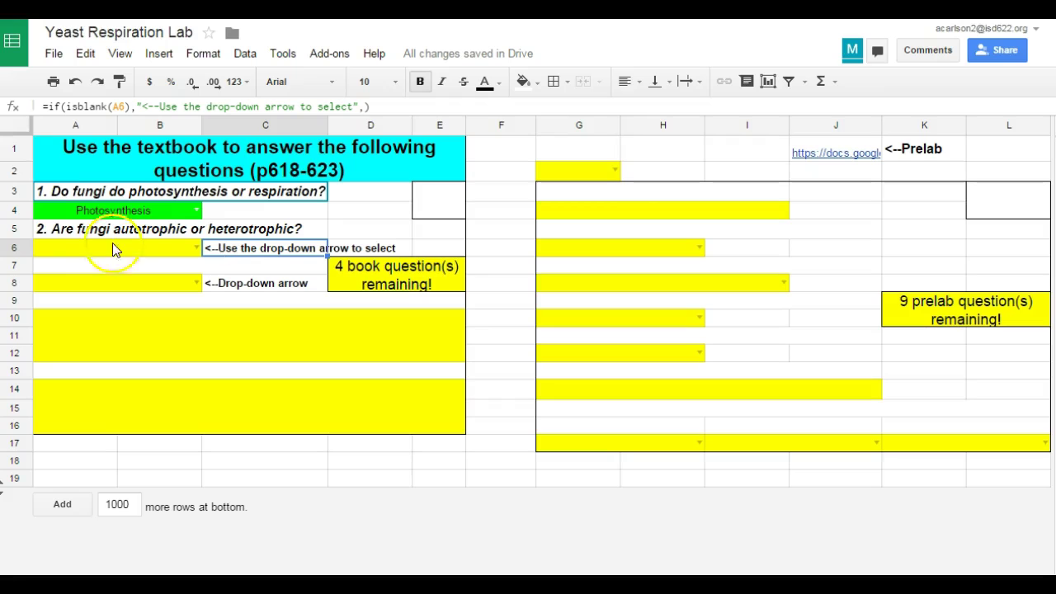
left_click(175, 212)
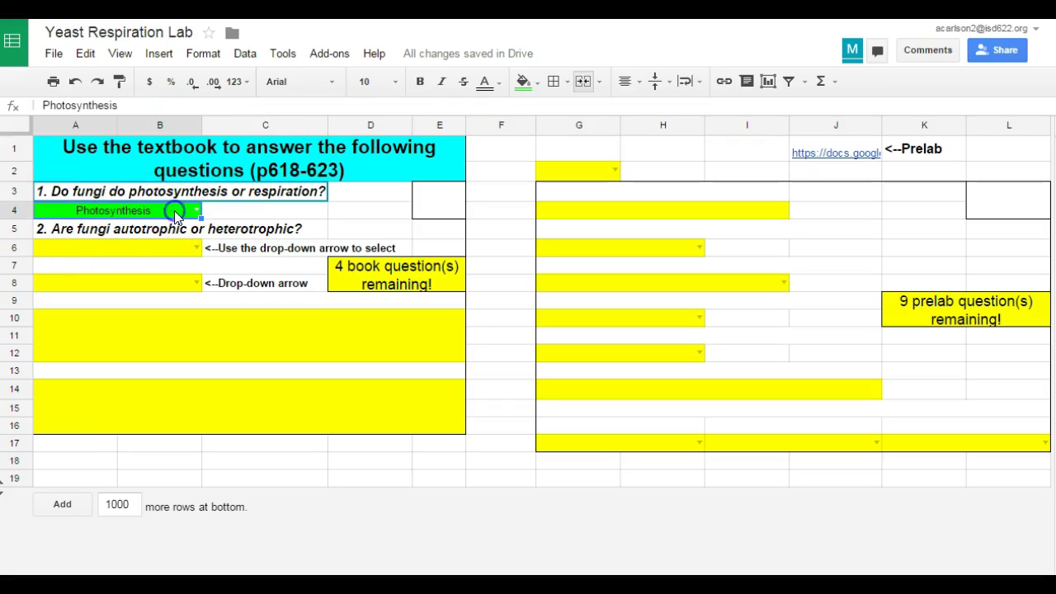
key("Delete")
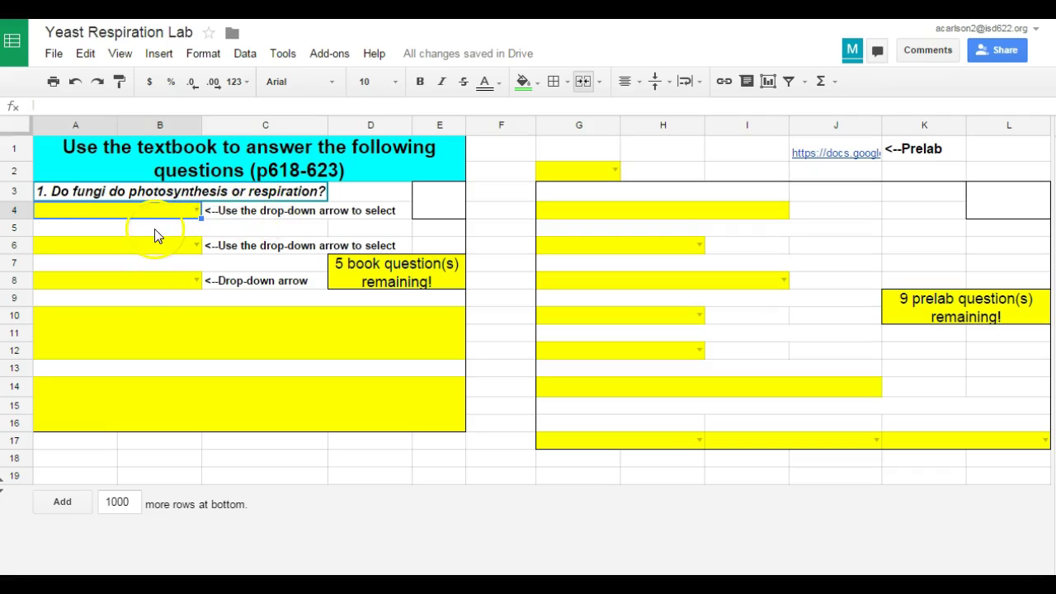
left_click(196, 210)
left_click(76, 231)
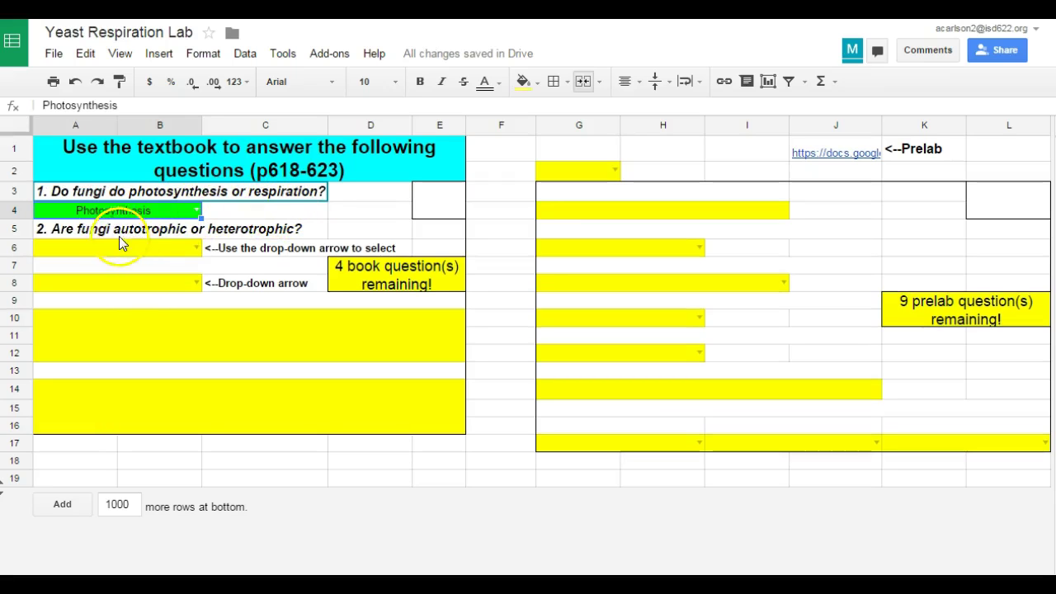
- Answer question 2 with Autotrophic and question 3 with Prokaryotes
left_click(73, 246)
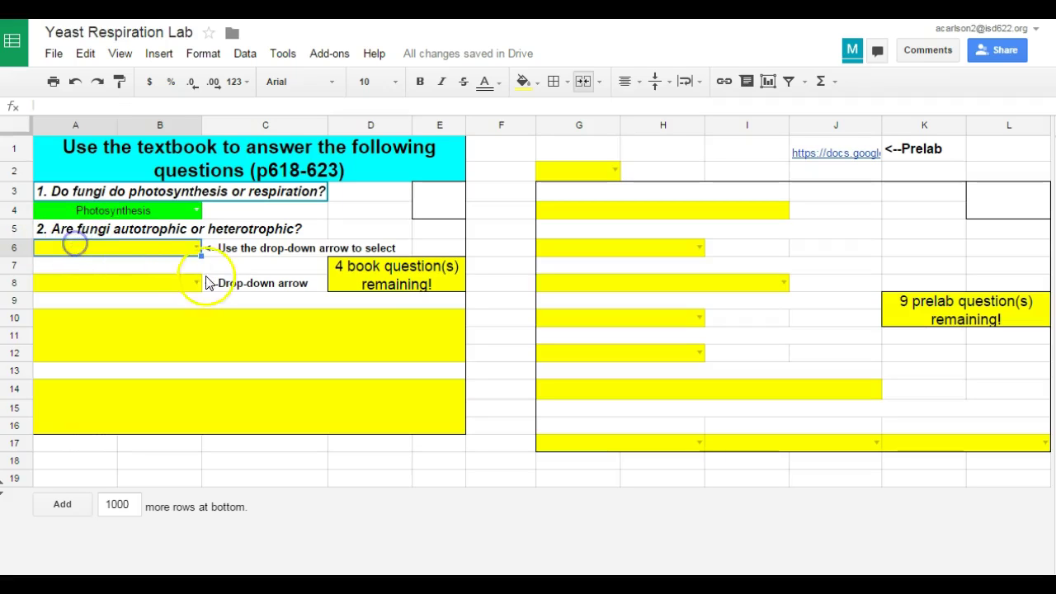
left_click(196, 248)
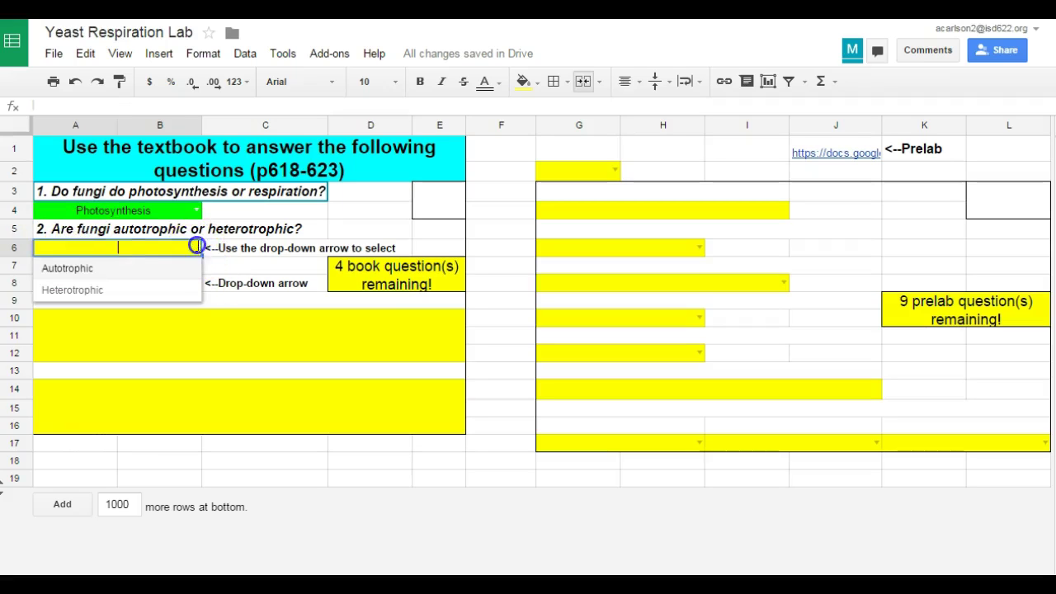
left_click(137, 266)
left_click(198, 288)
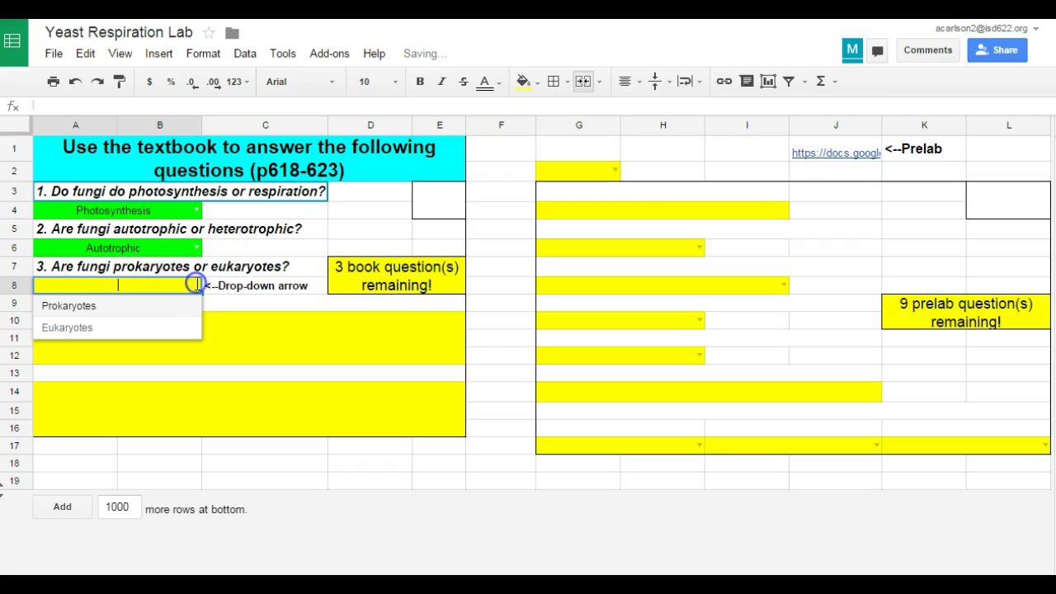
left_click(137, 305)
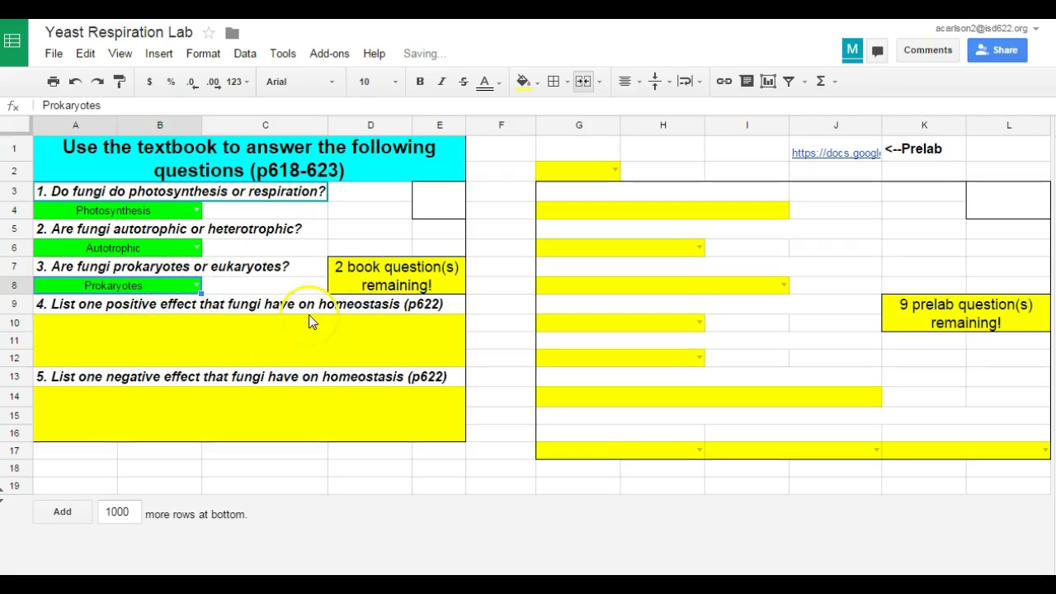
- Answer question 4 'Parasitism of other organisms' and question 5 'Destroying wildlife and other organisms'
left_click(278, 343)
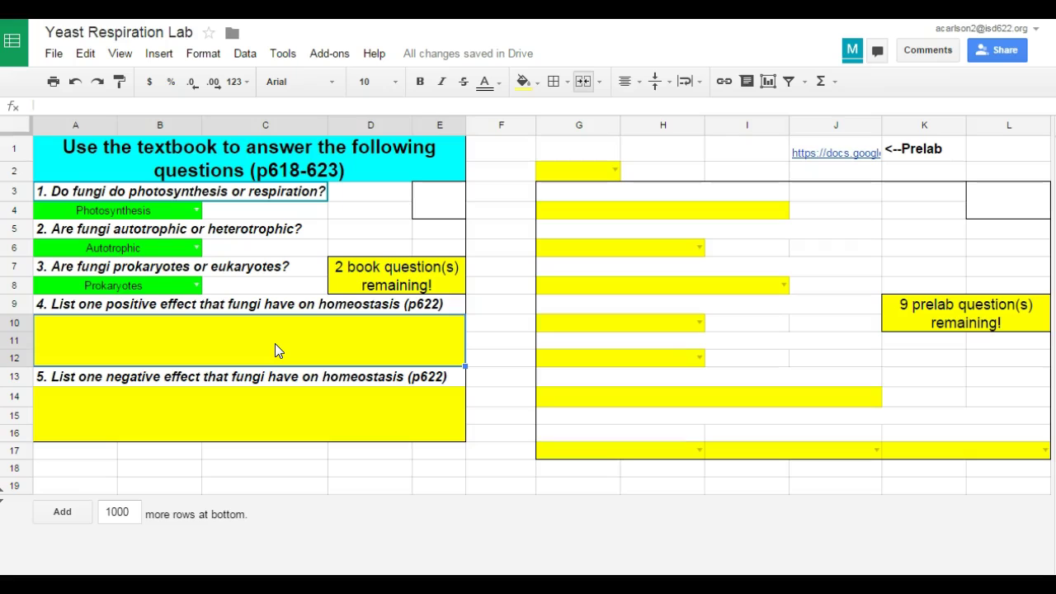
type("Parasitism of other organisms")
key("Return")
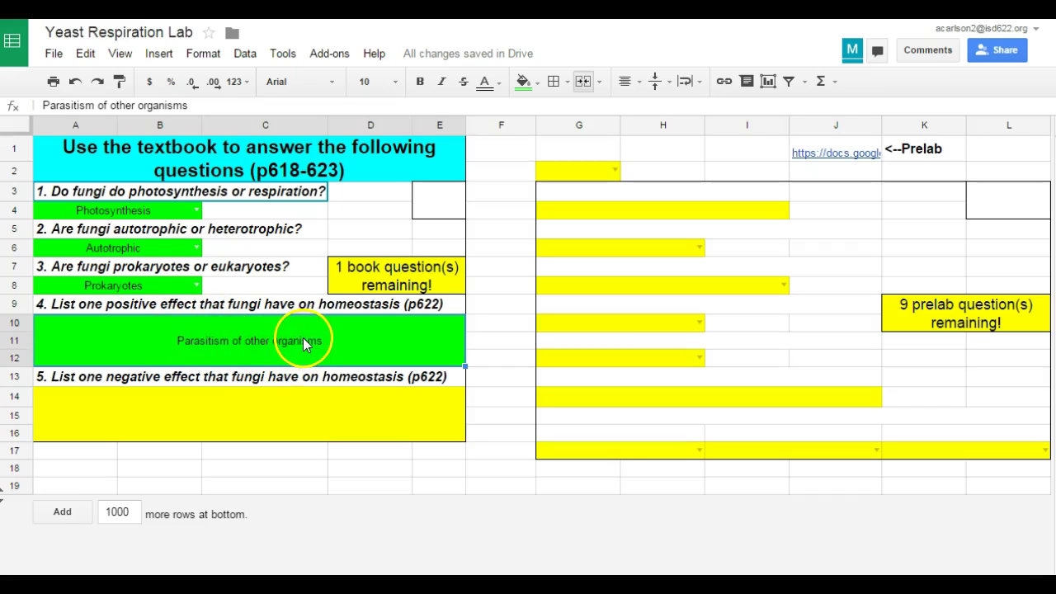
left_click(292, 399)
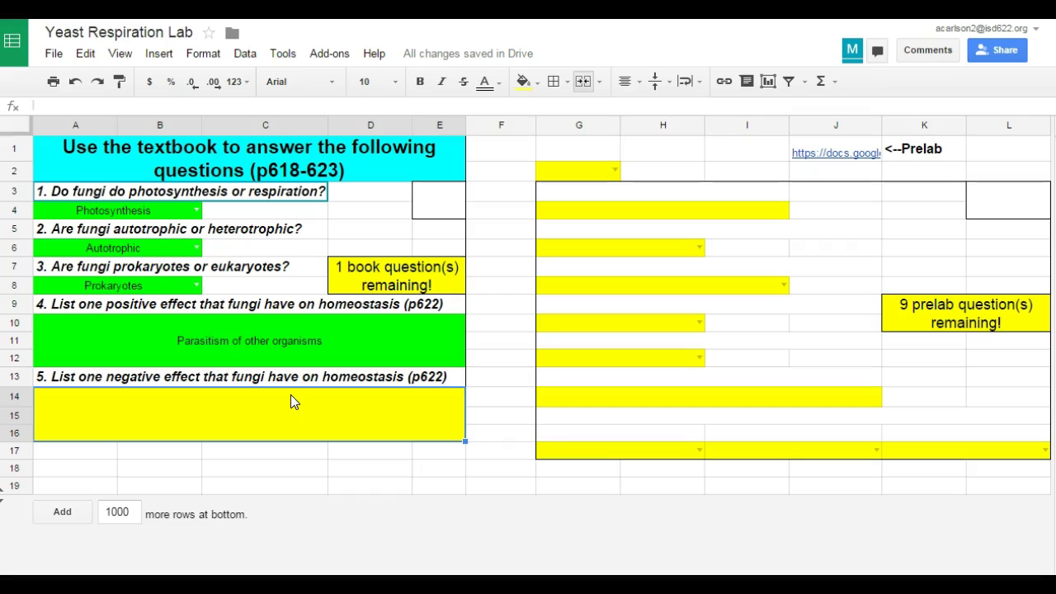
type("Destroying wildlife and other organisms")
key("Return")
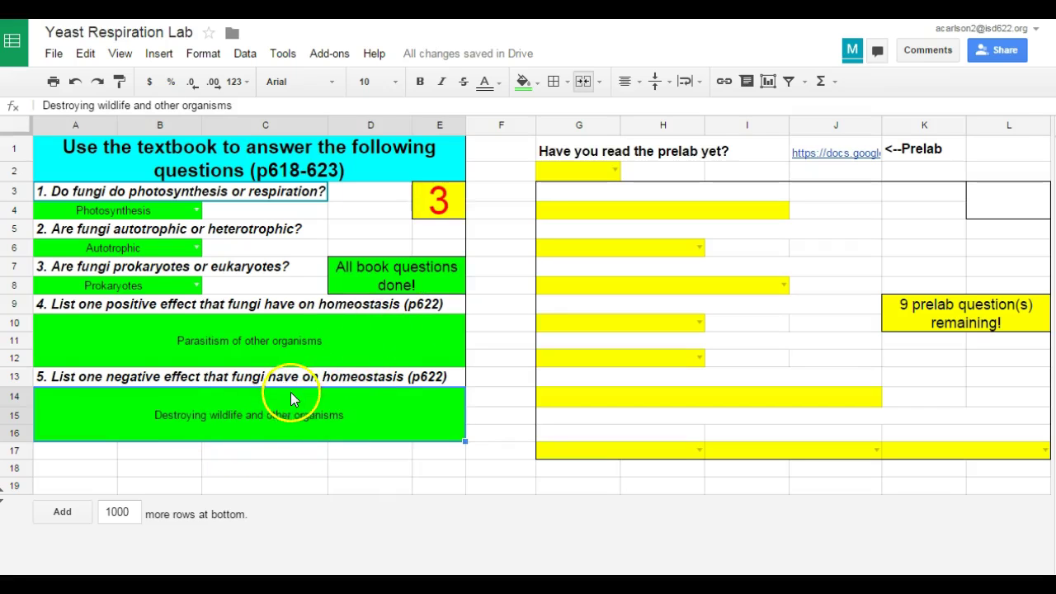
left_click(313, 467)
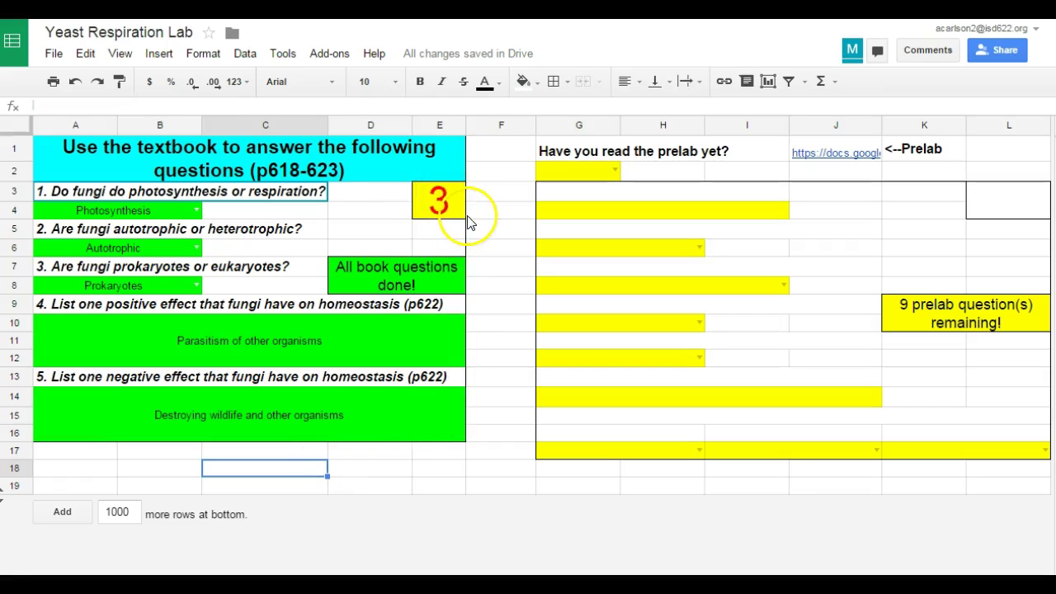
- Switch answers 1–3 to Respiration, Heterotrophic and Eukaryotes, then check the C8 hint
left_click(196, 213)
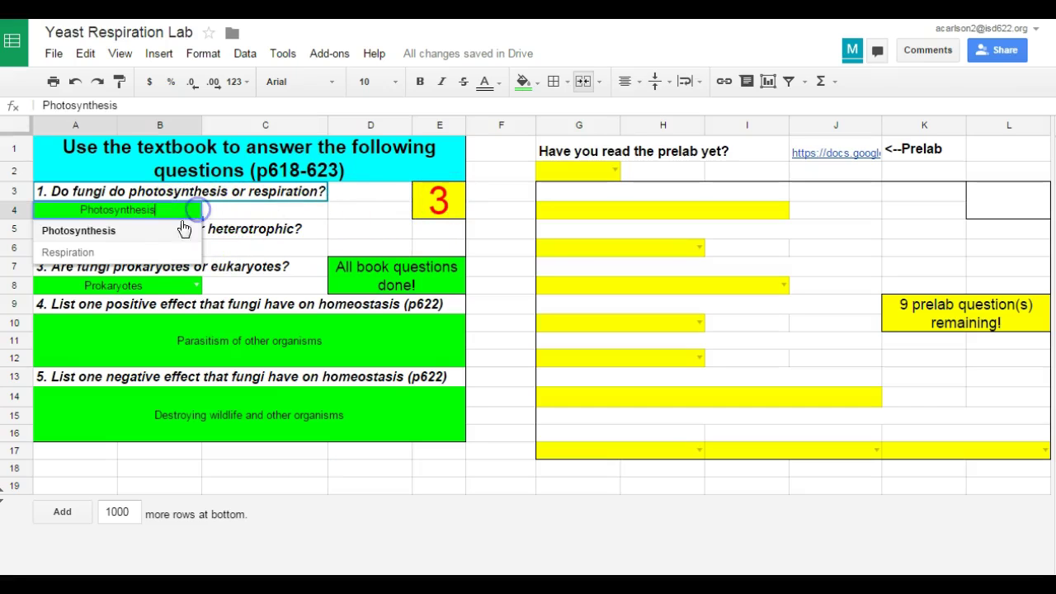
left_click(146, 248)
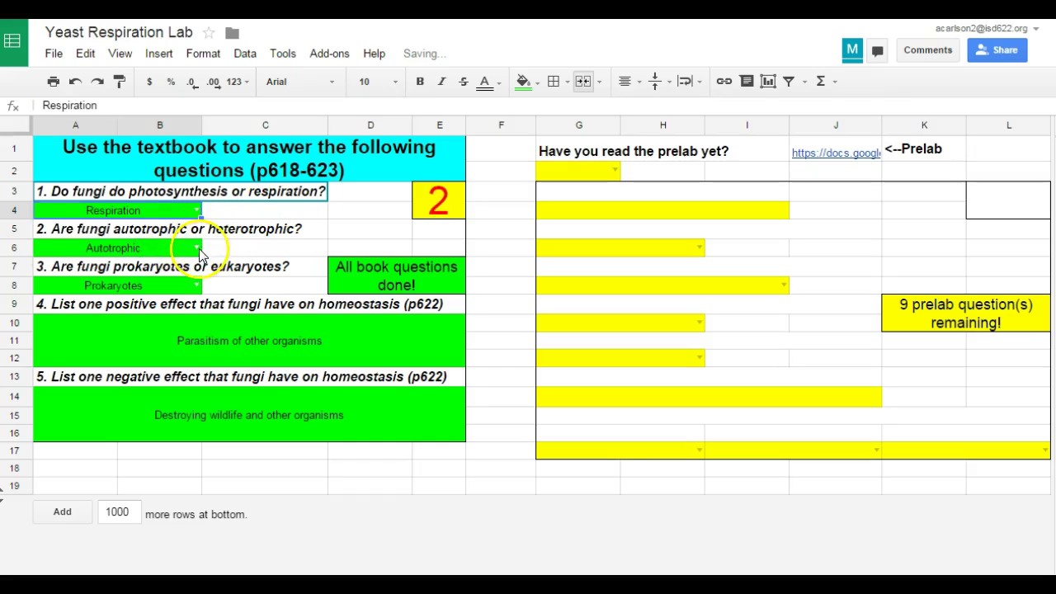
left_click(196, 248)
left_click(160, 287)
left_click(198, 288)
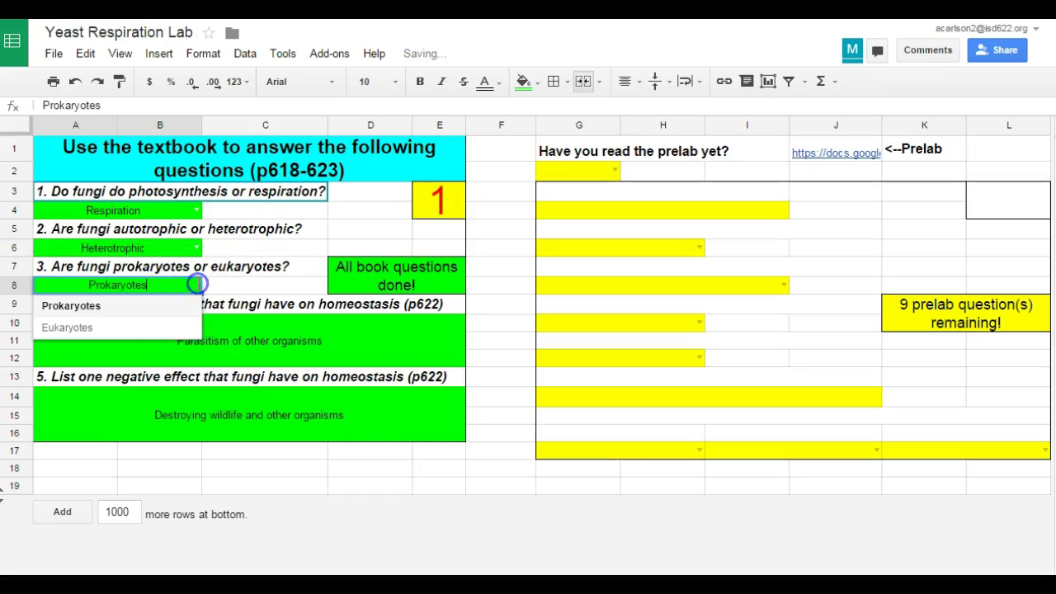
left_click(151, 323)
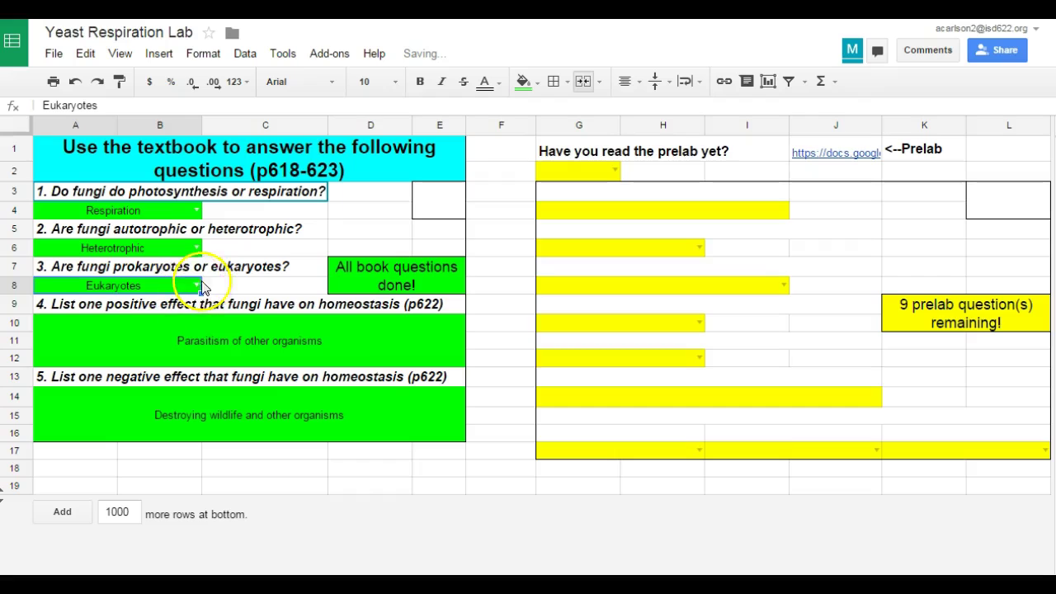
left_click(214, 284)
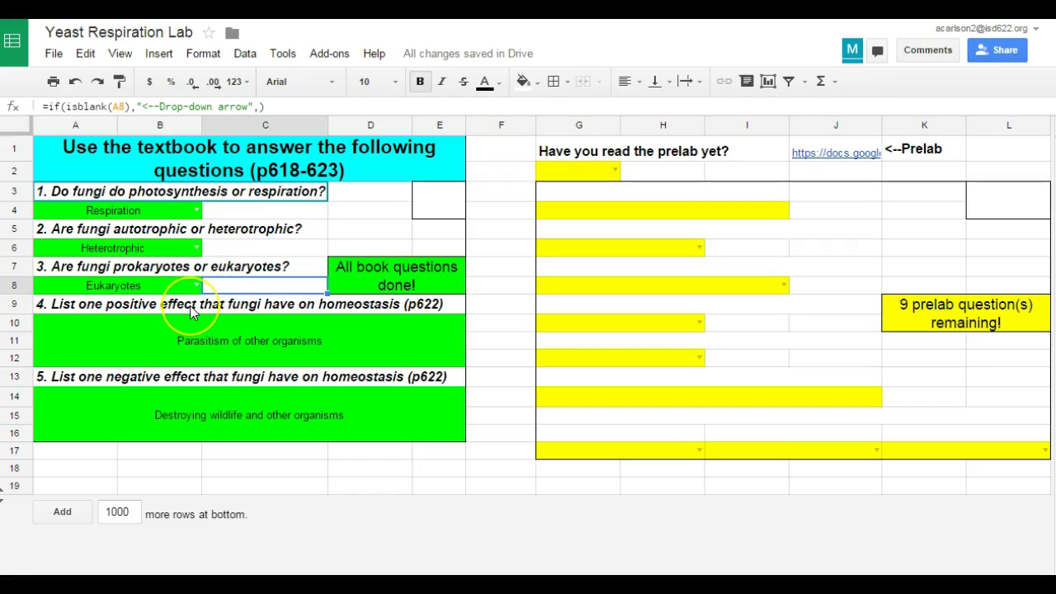
left_click(234, 469)
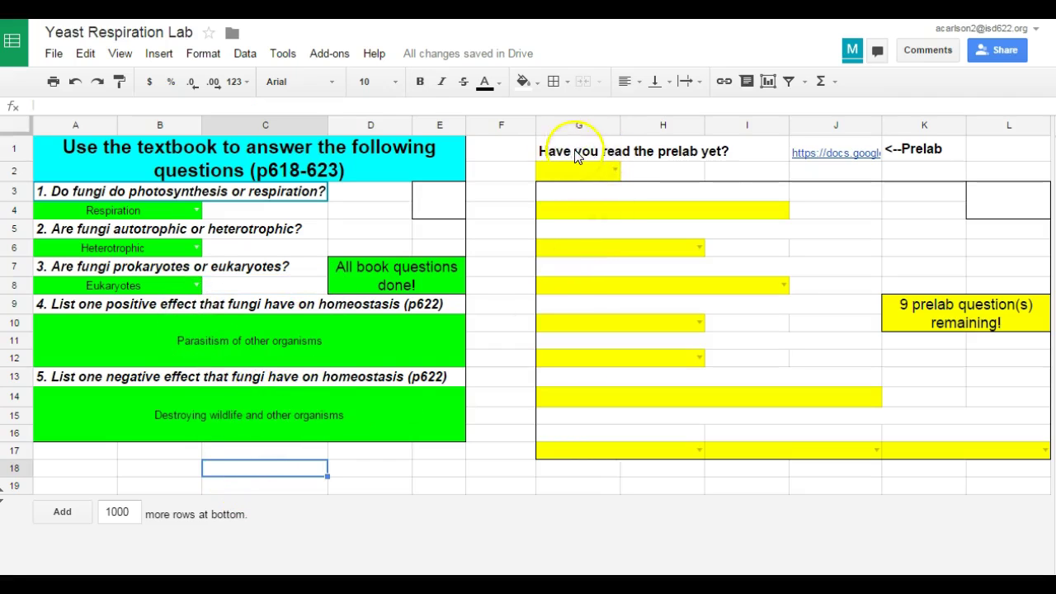
- Follow the prelab link in J1, then answer Yes to having read the prelab
left_click(829, 158)
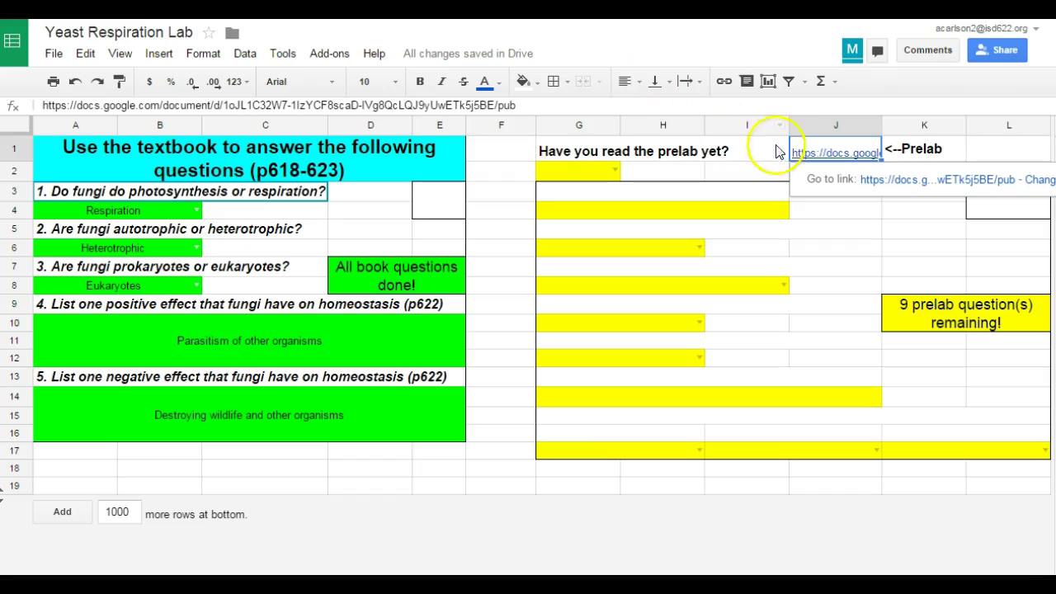
left_click(616, 171)
left_click(583, 193)
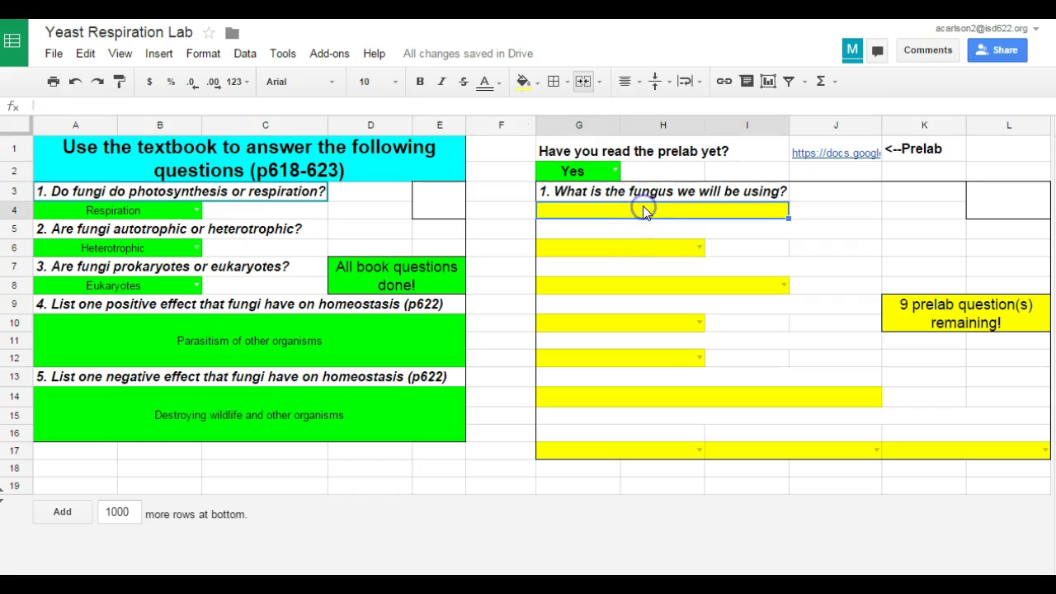
- Answer prelab questions 1–3 with yeast, Respiration and the respiration equation
type("yeast")
key("Return")
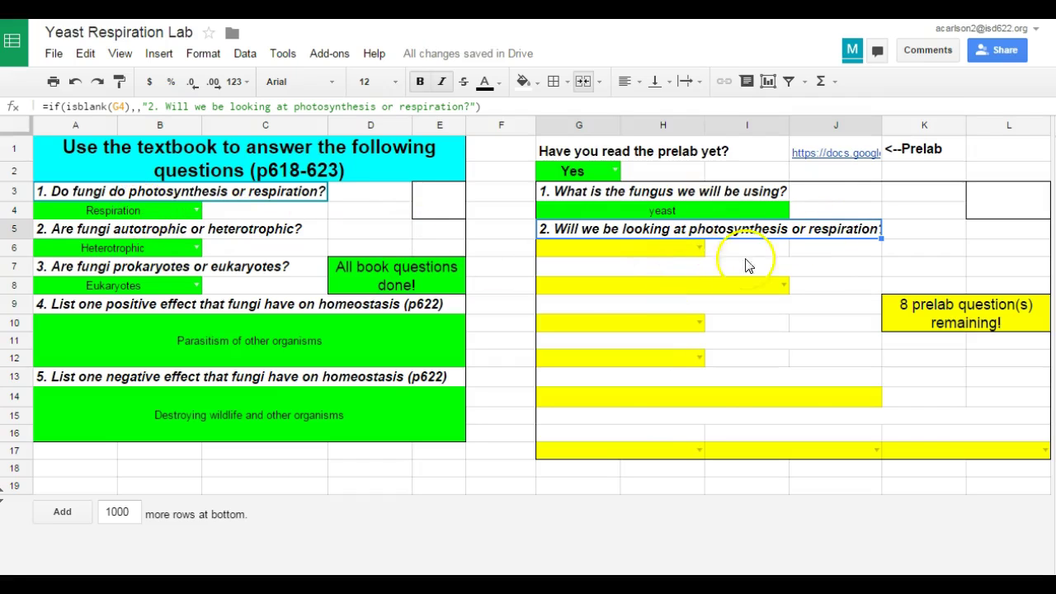
left_click(699, 247)
left_click(634, 288)
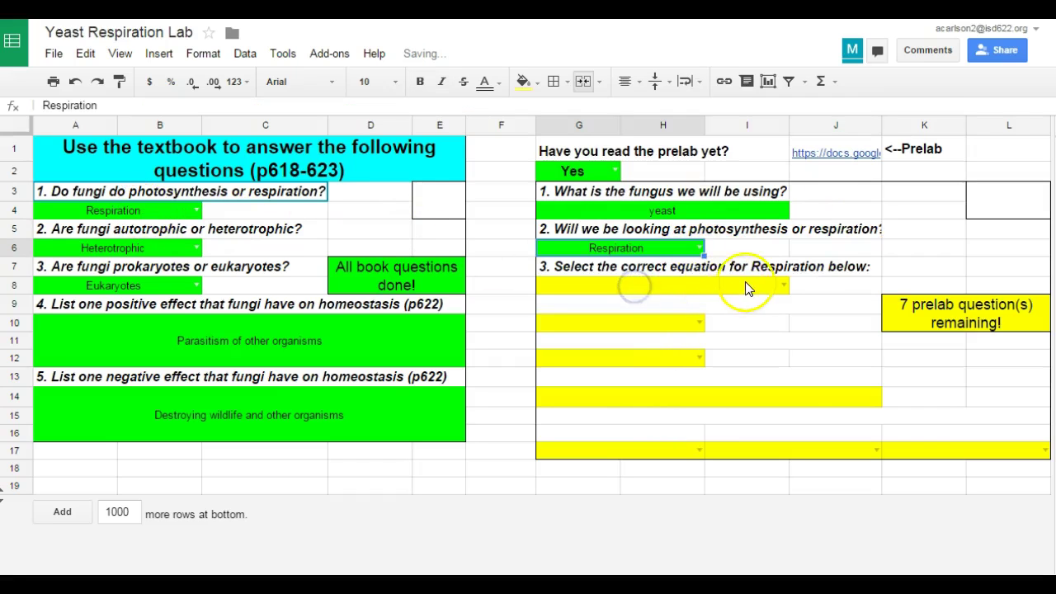
left_click(780, 287)
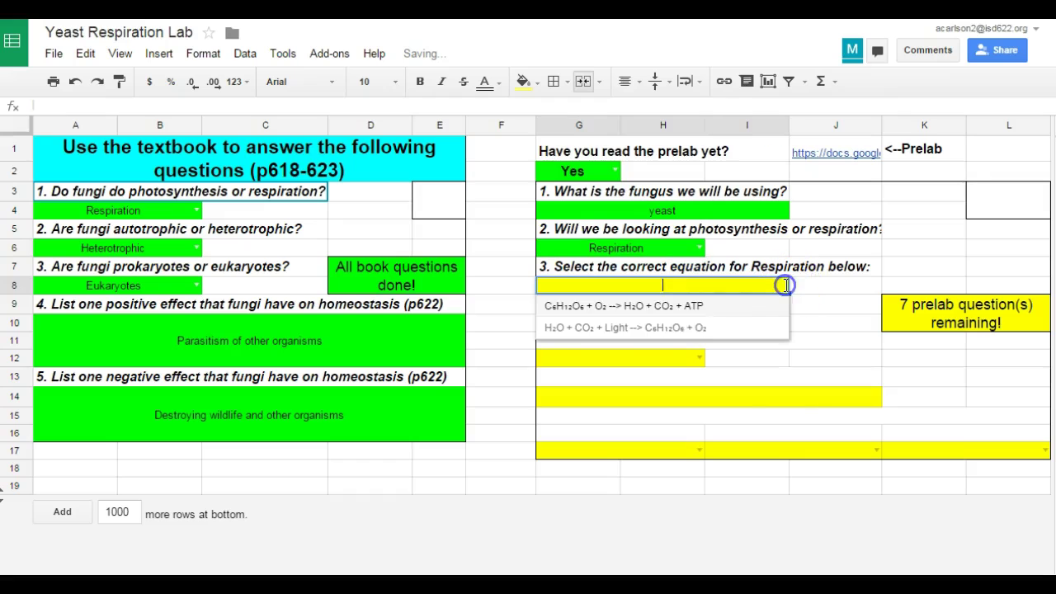
left_click(719, 317)
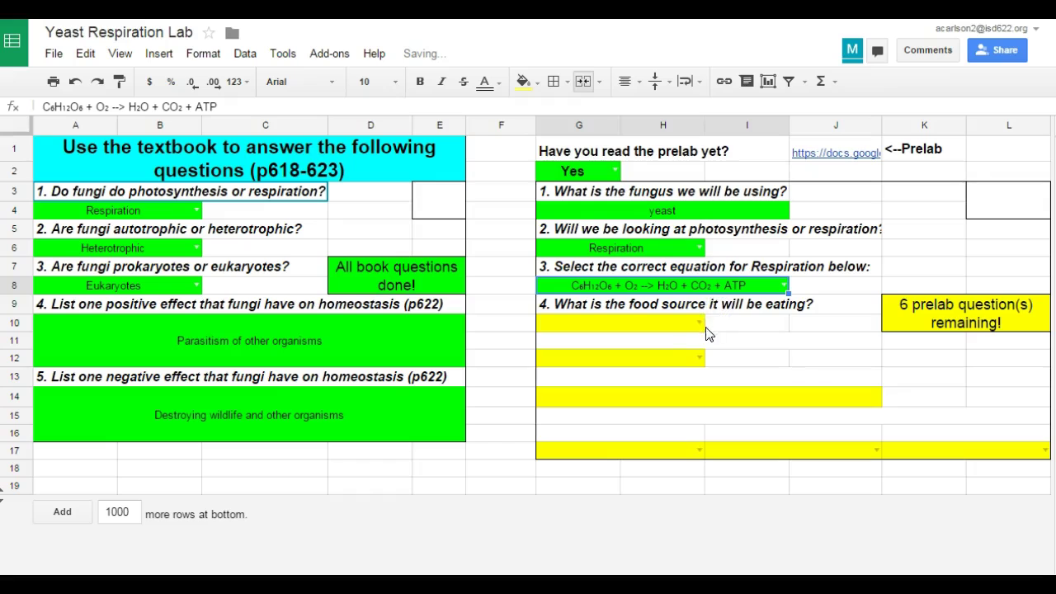
- Answer questions 4–6 with Glucose, Carbon Dioxide and 'how fast the bubbles go'
left_click(700, 323)
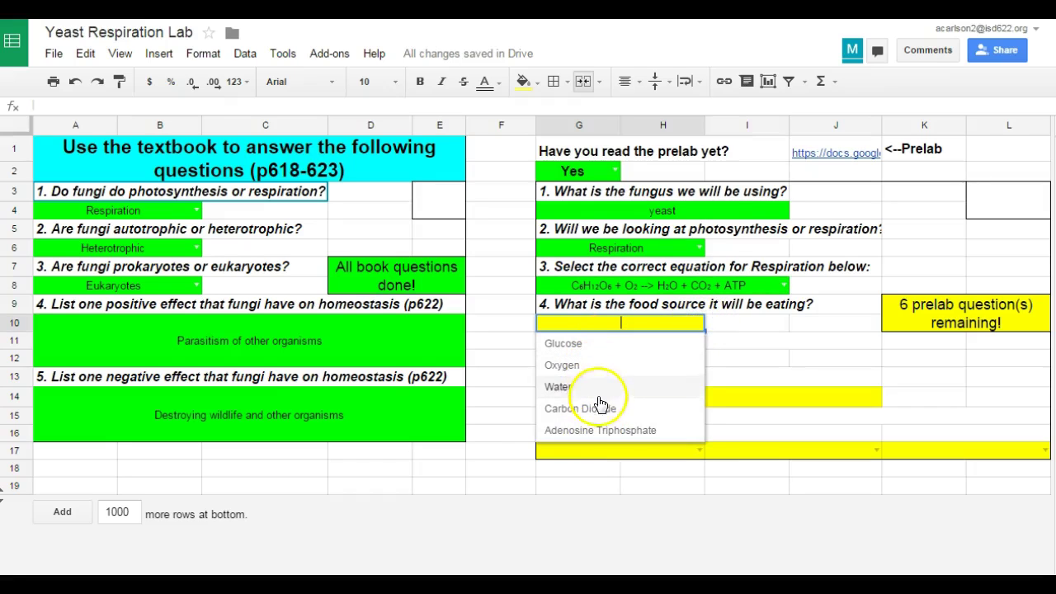
left_click(585, 342)
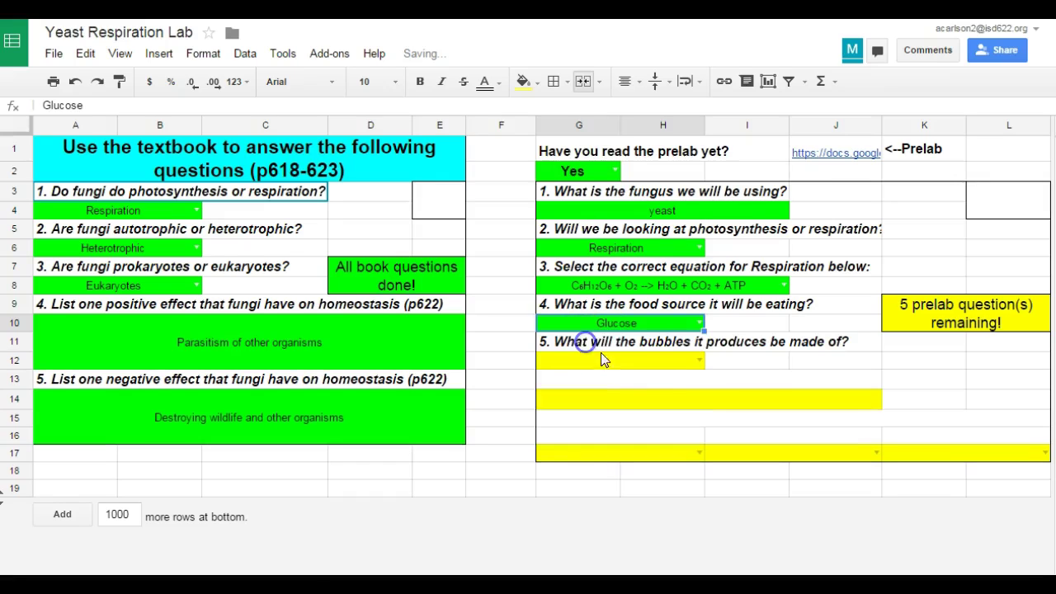
left_click(700, 360)
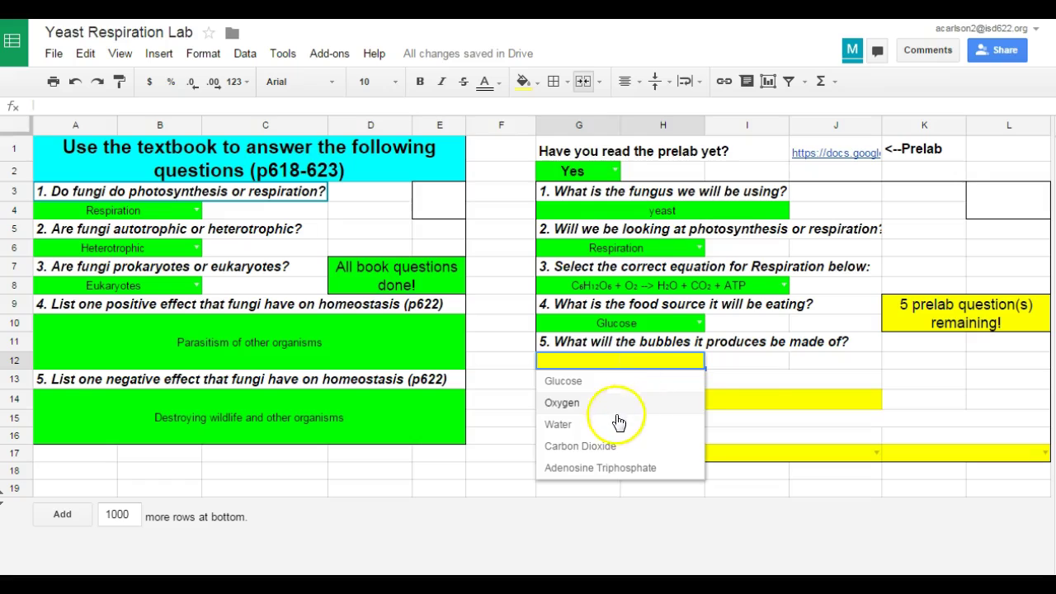
left_click(608, 444)
left_click(620, 392)
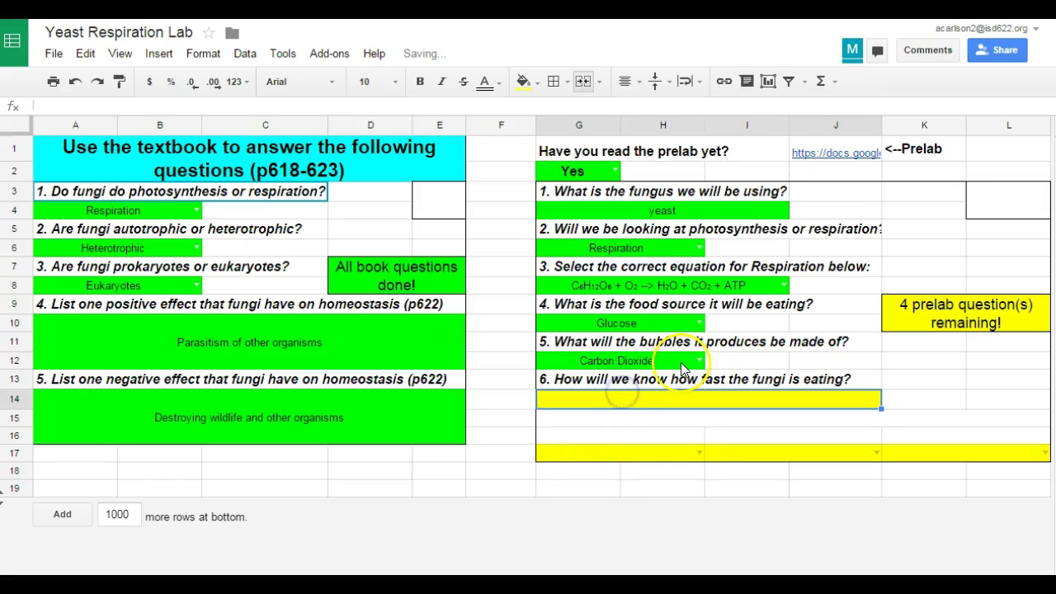
type("how fast the ")
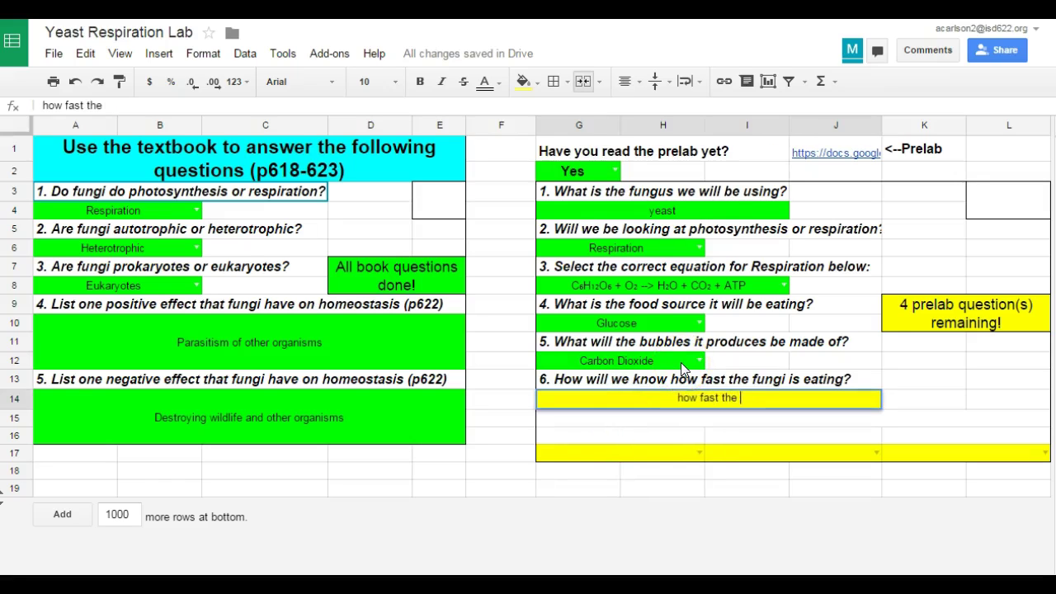
type("bubbles go")
key("Return")
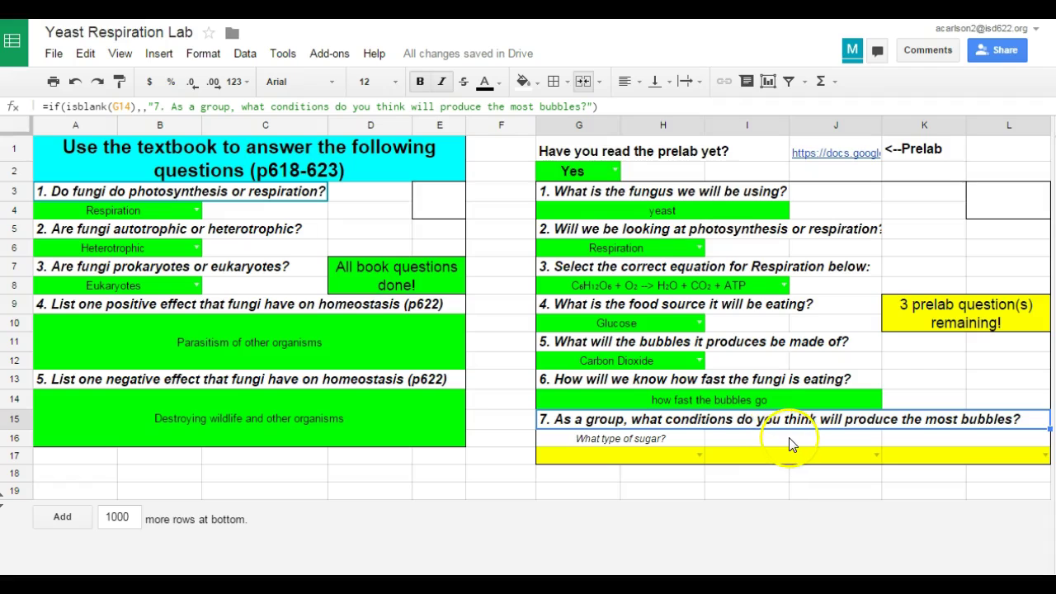
- Set question 7 to powdered sugar (replacing brown sugar), tripled (3x) amount and cold water
left_click(699, 455)
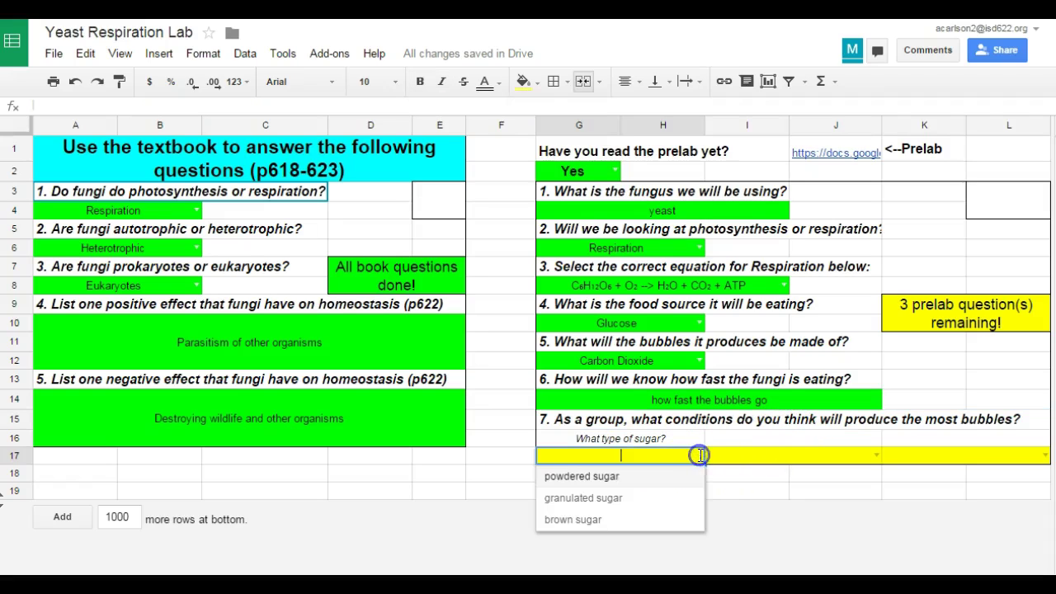
left_click(603, 517)
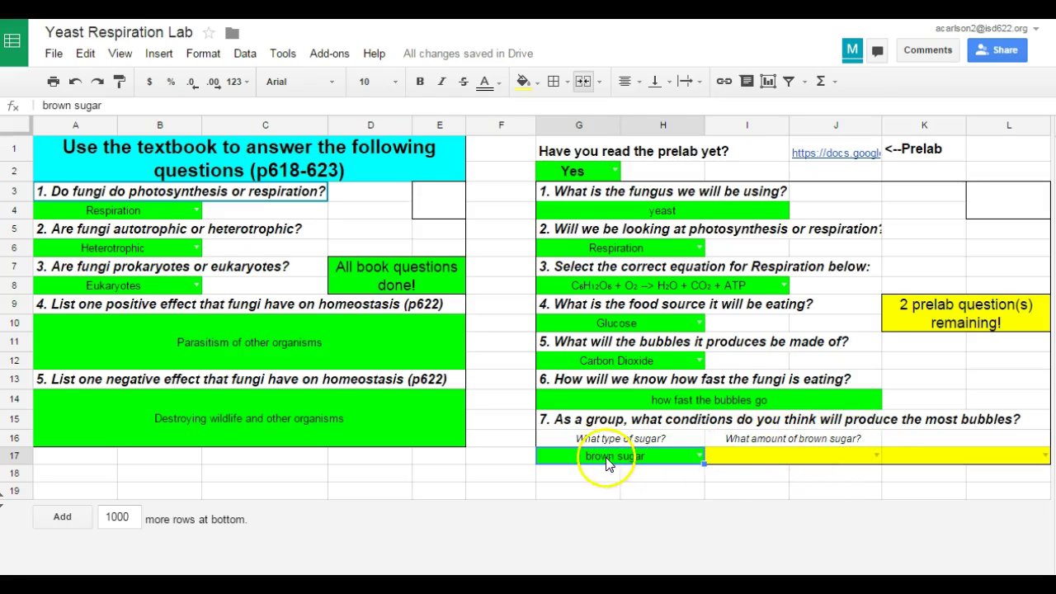
left_click(700, 455)
left_click(591, 502)
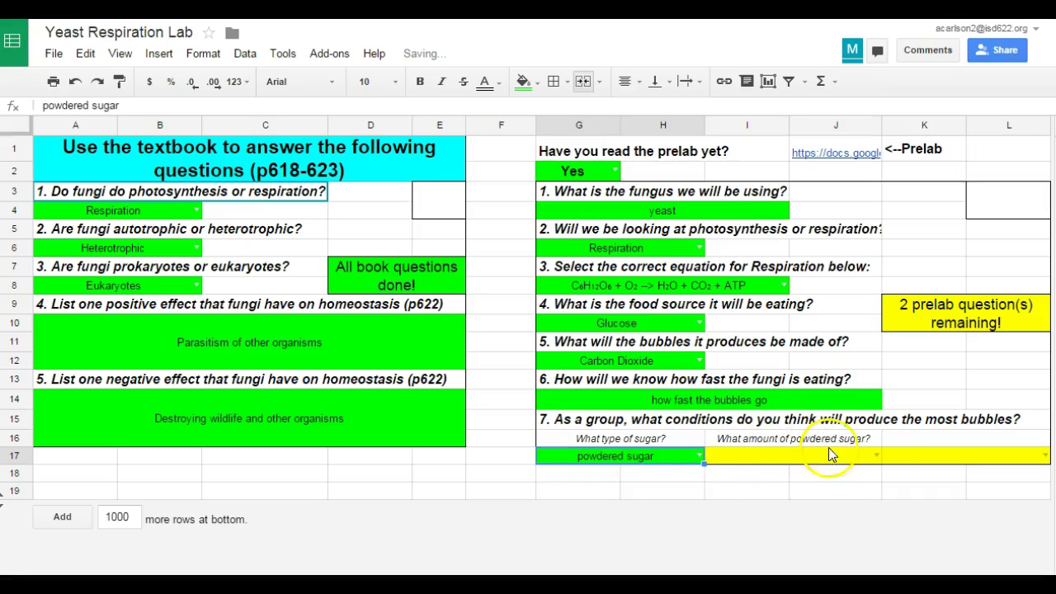
left_click(876, 456)
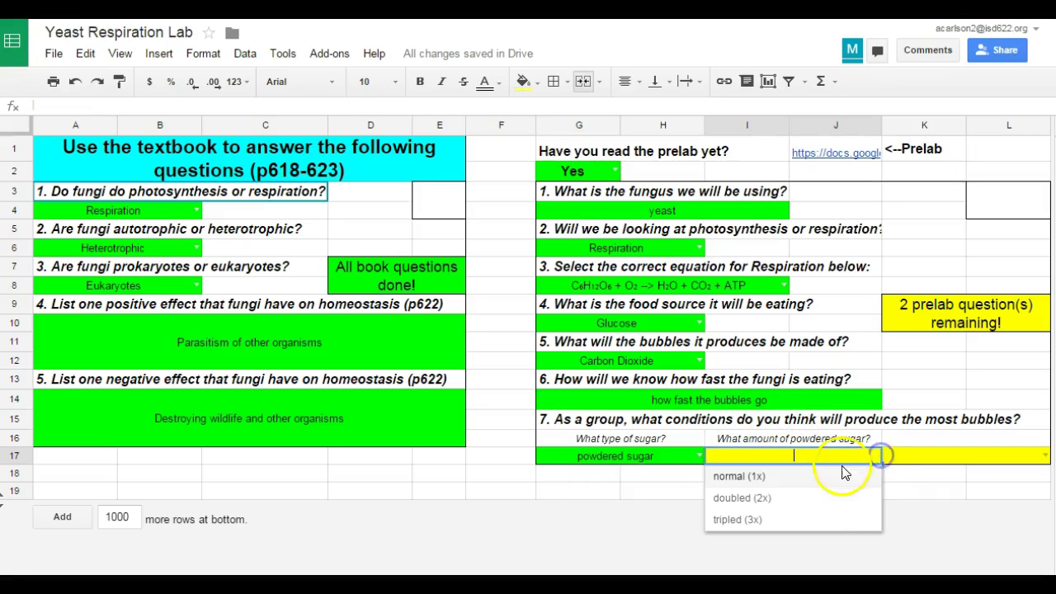
left_click(746, 519)
left_click(1044, 458)
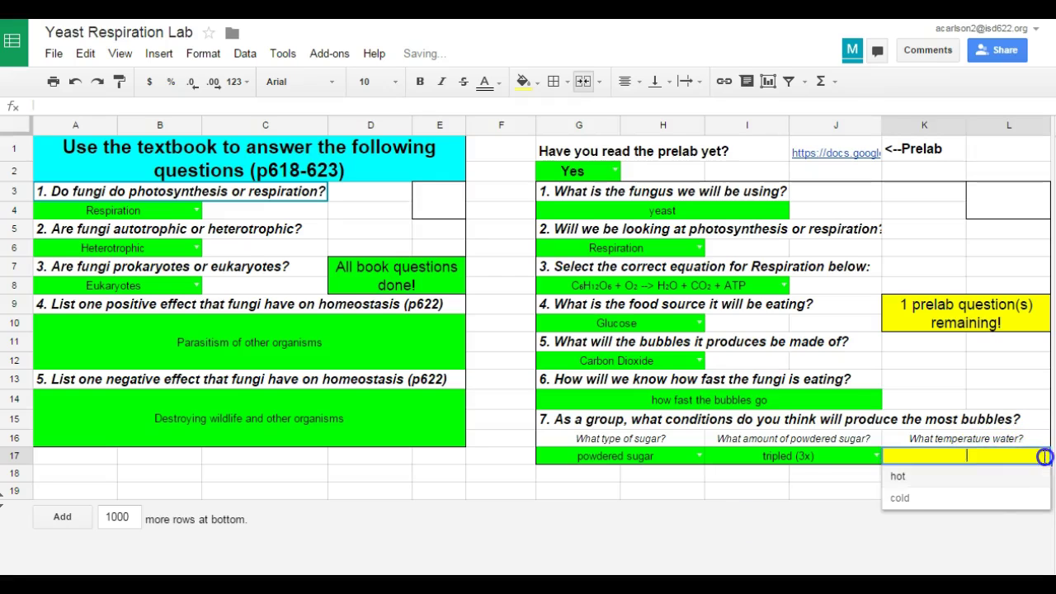
left_click(930, 498)
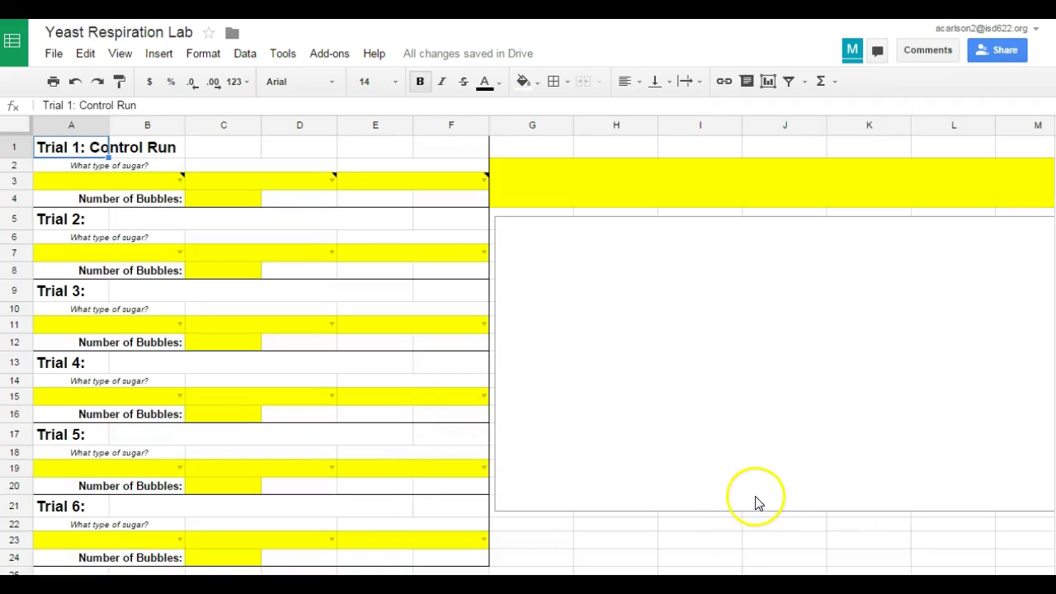
- Set Trial 1 to granulated sugar, normal (1x) amount and hot water
left_click(181, 180)
left_click(122, 208)
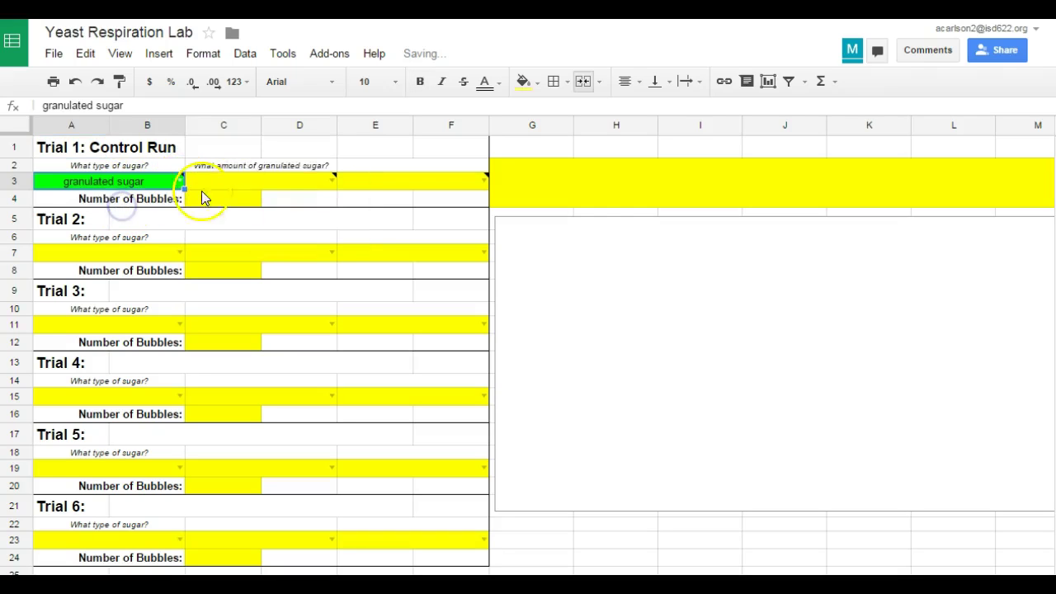
left_click(332, 178)
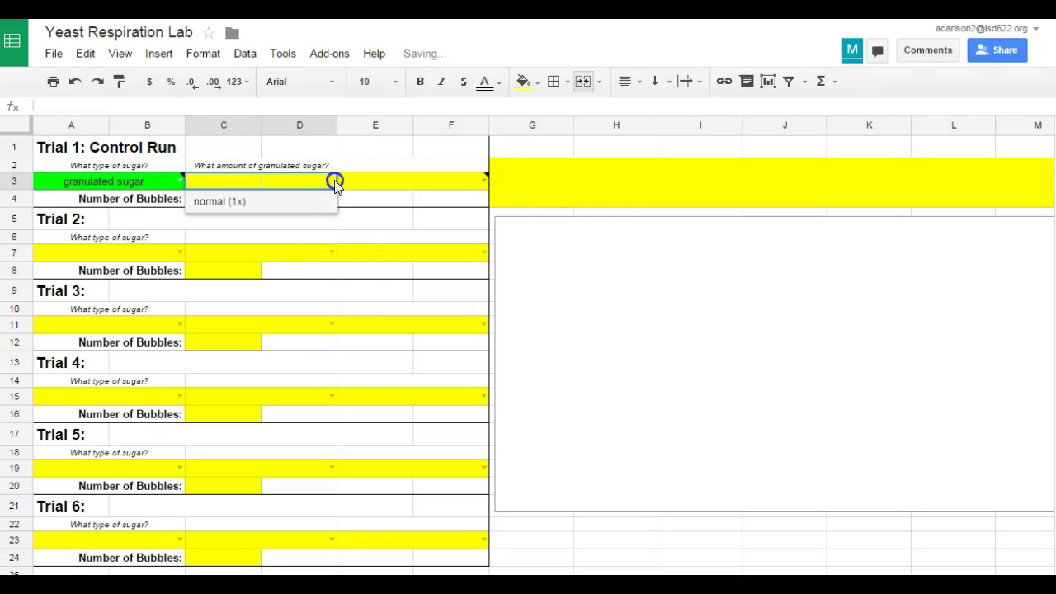
left_click(276, 202)
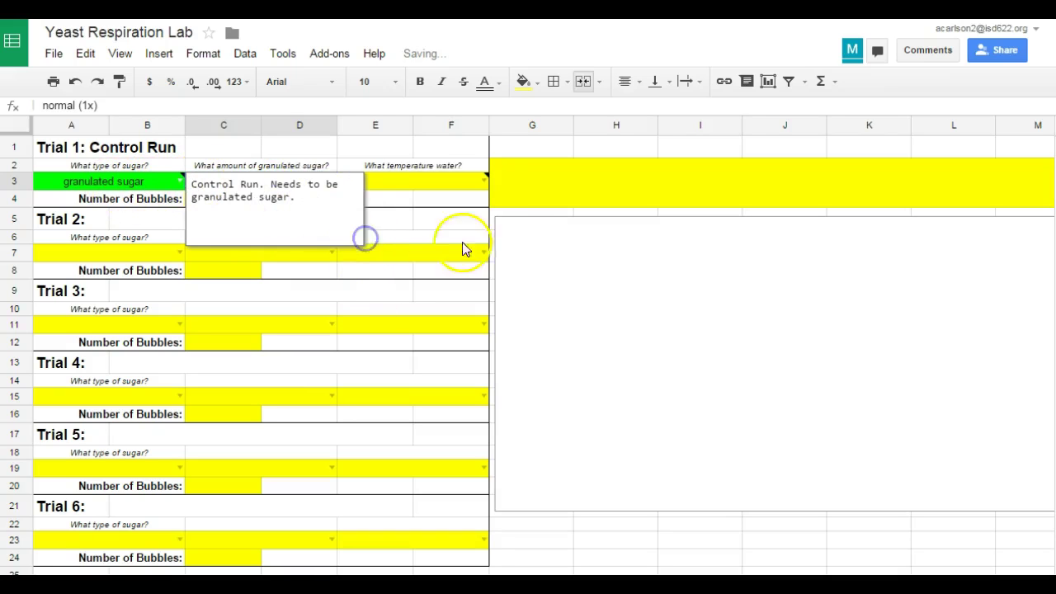
left_click(437, 146)
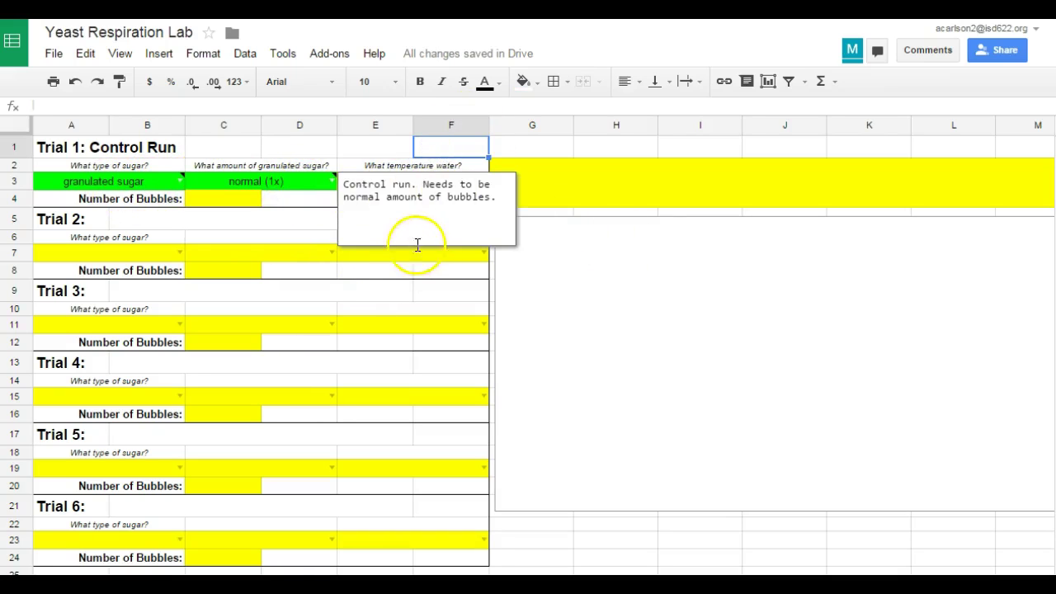
left_click(386, 307)
left_click(483, 179)
left_click(388, 207)
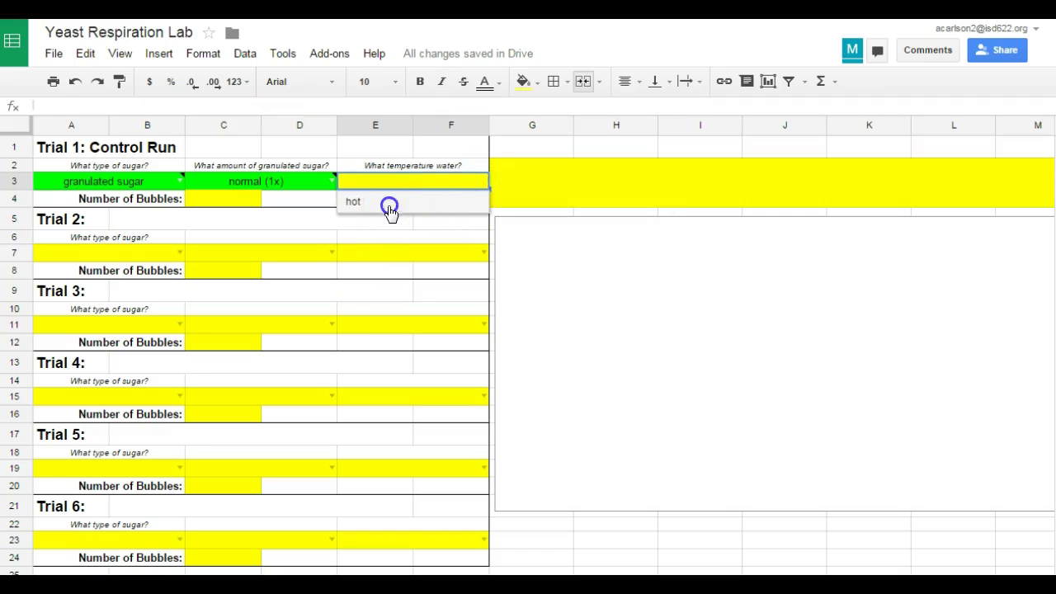
left_click(236, 203)
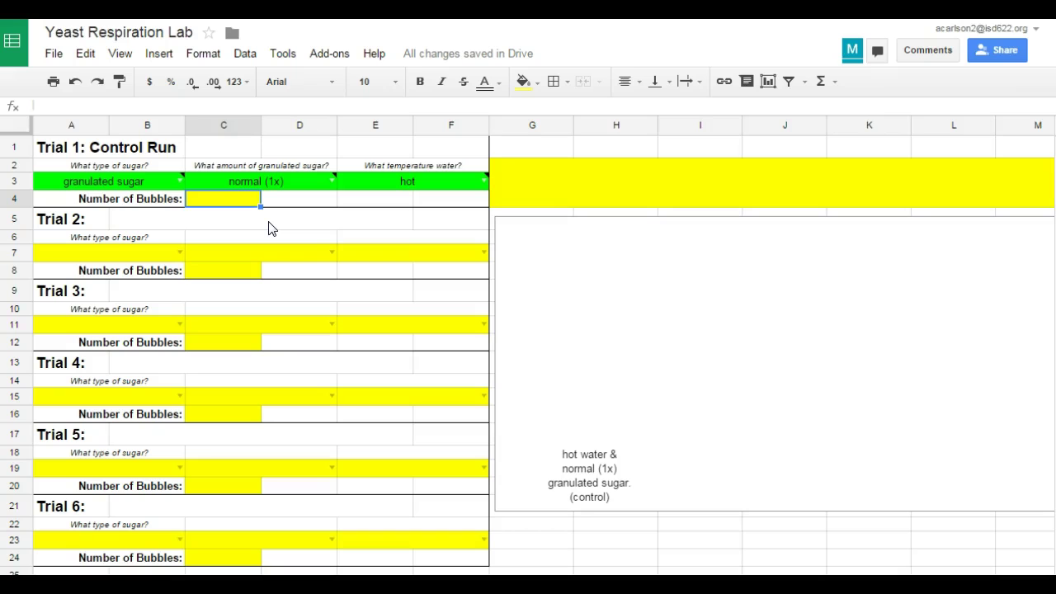
- Set Trial 2 to granulated sugar, tripled (3x), hot water, and record 56 bubbles
left_click(179, 252)
left_click(107, 292)
left_click(331, 253)
left_click(484, 252)
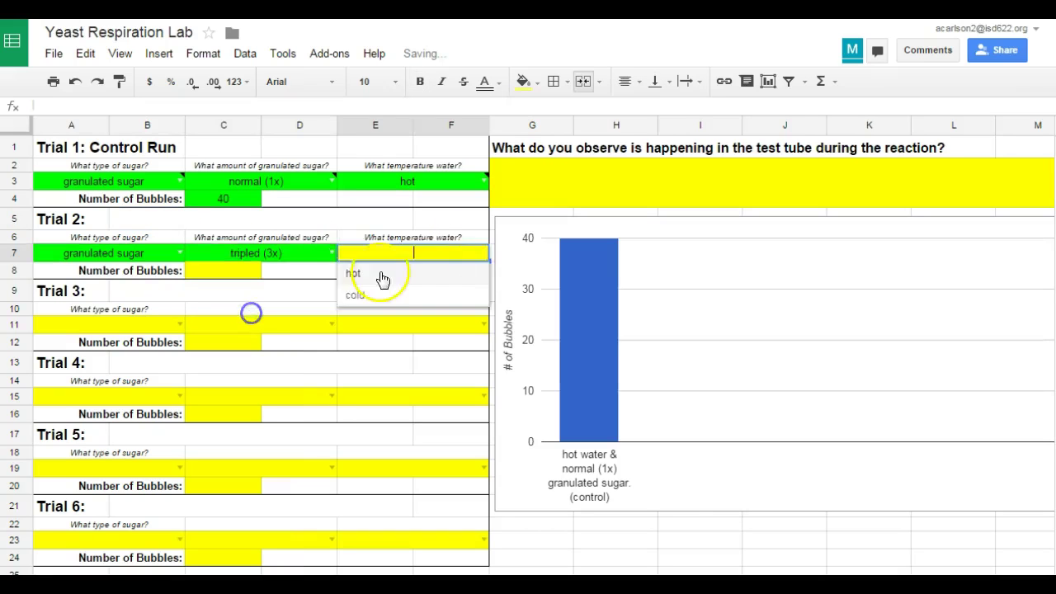
left_click(396, 269)
left_click(225, 271)
type("56")
left_click(123, 299)
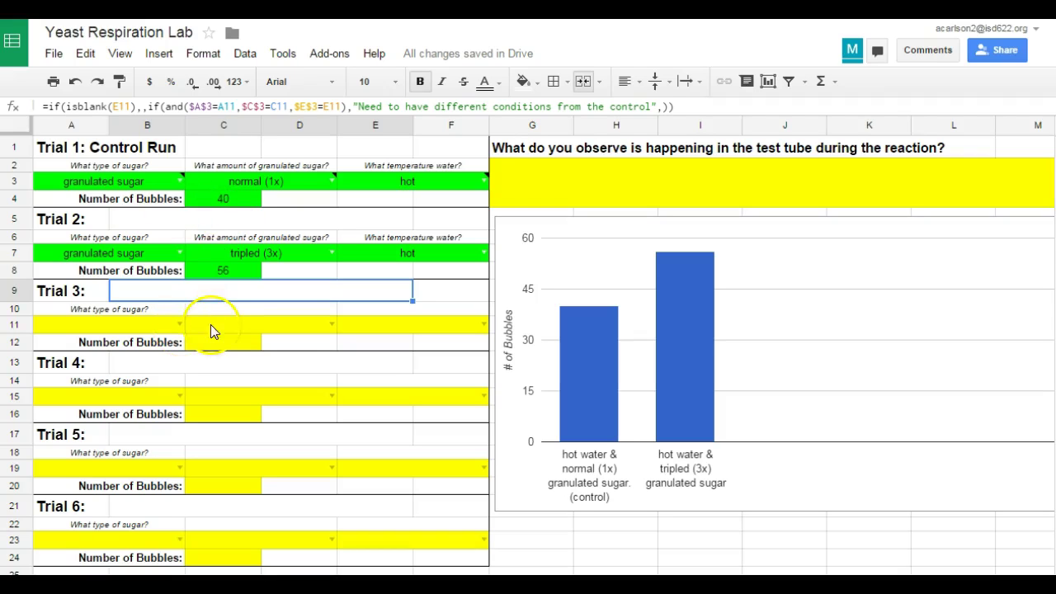
- Set Trial 3 to granulated sugar, normal (1x), cold water, and record 98 bubbles
left_click(181, 324)
left_click(129, 368)
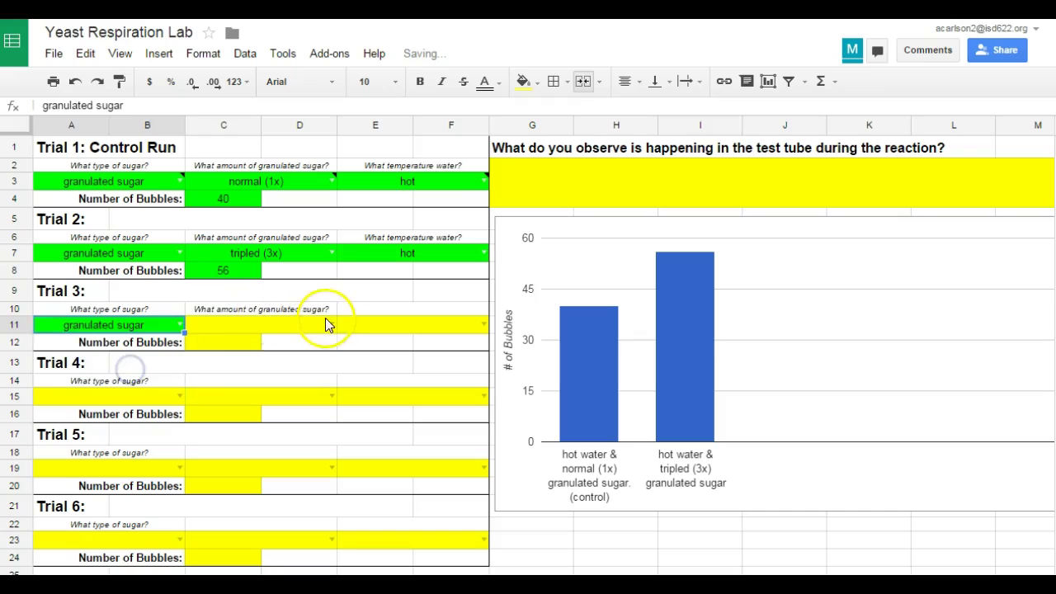
left_click(330, 326)
left_click(243, 346)
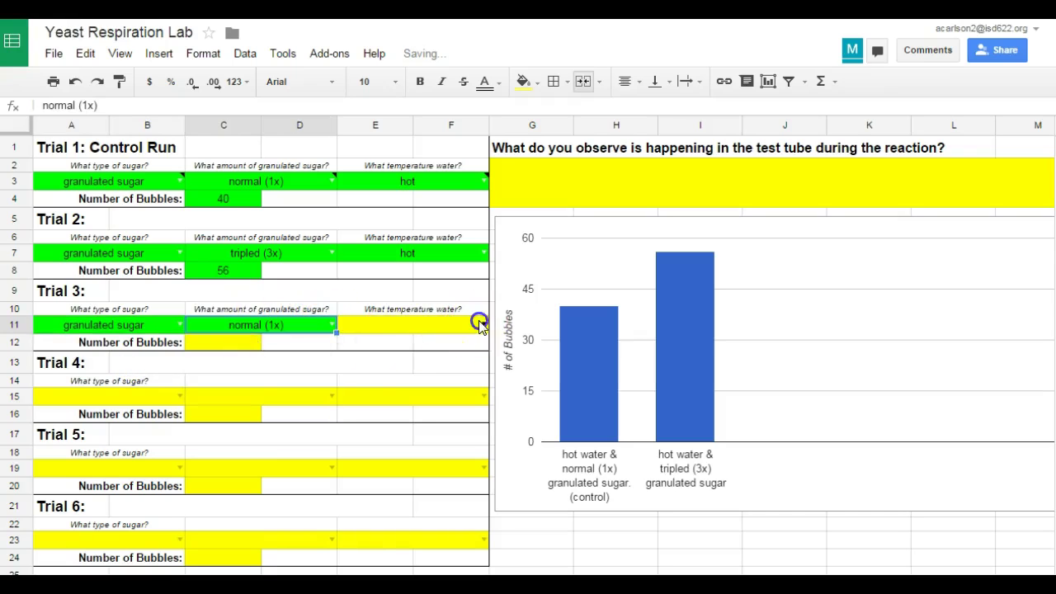
left_click(483, 324)
left_click(409, 346)
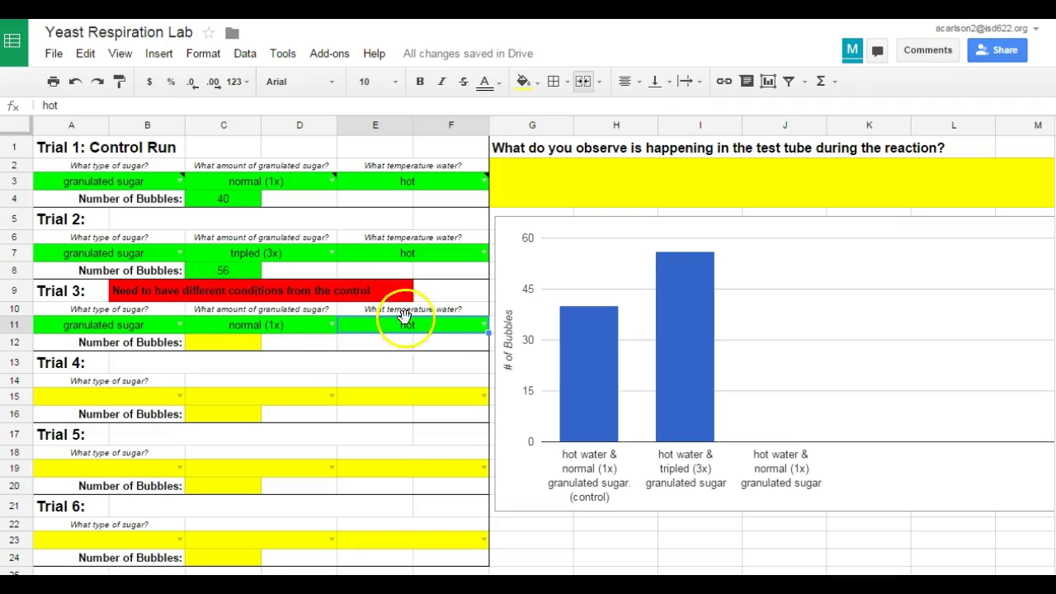
left_click(483, 324)
left_click(414, 363)
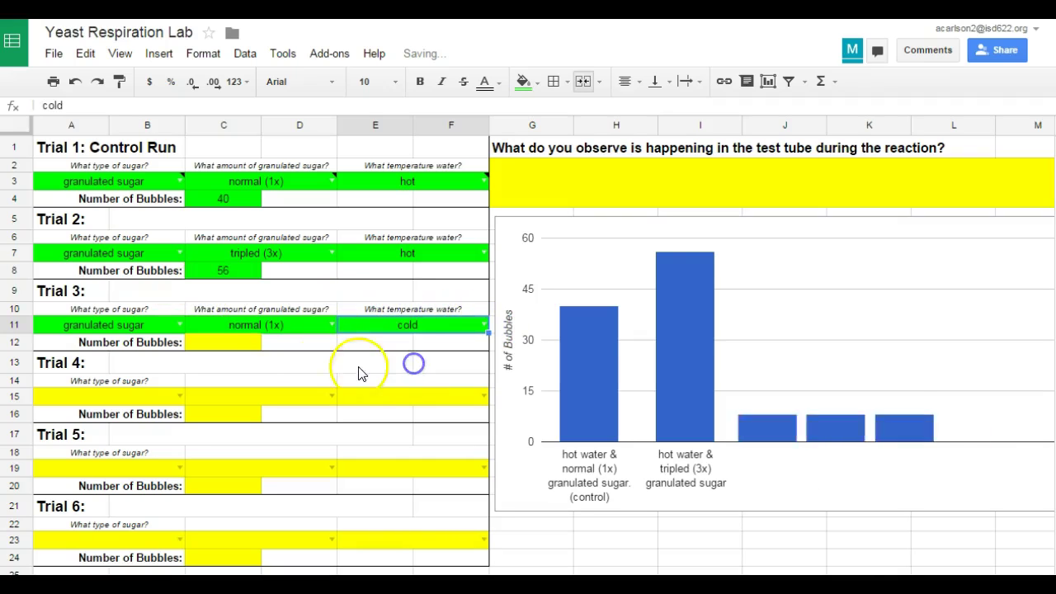
left_click(235, 345)
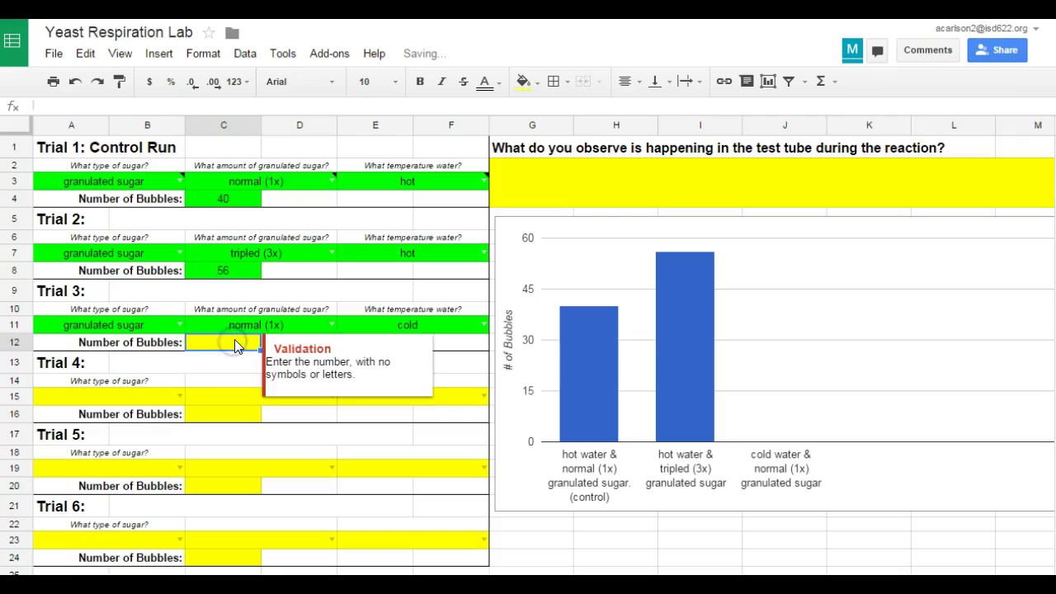
type("98")
key("Return")
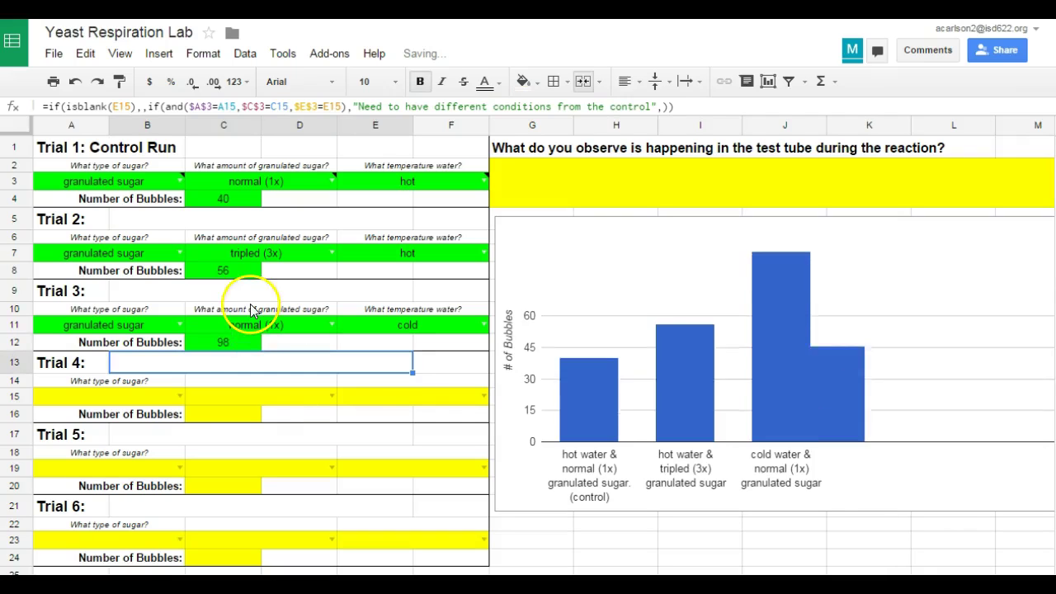
- Set Trial 4 to granulated sugar, doubled (2x), hot water, and record 42 bubbles
left_click(185, 398)
left_click(80, 438)
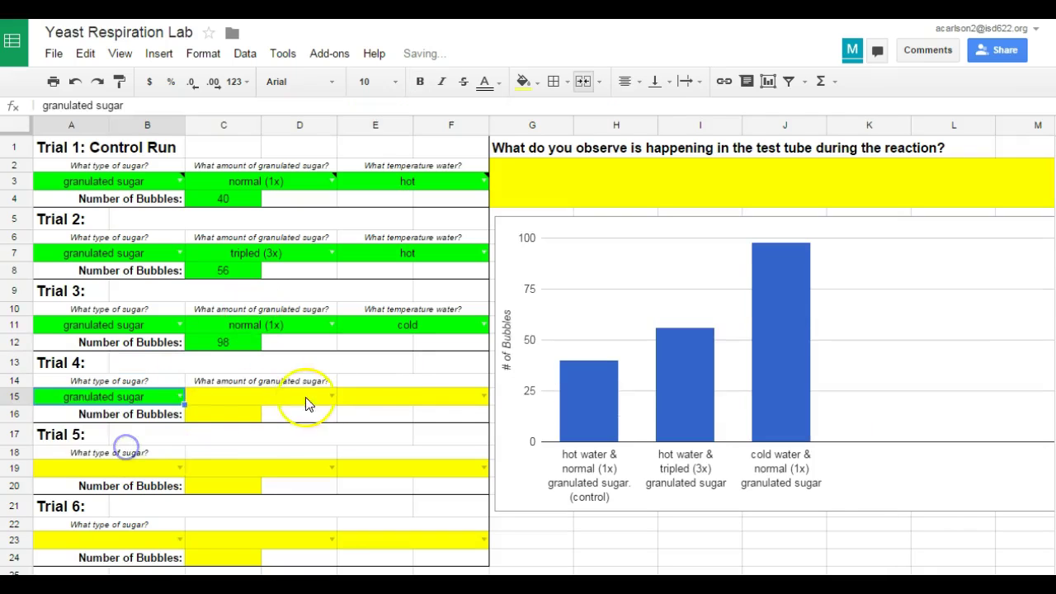
left_click(331, 395)
left_click(256, 437)
left_click(239, 414)
type("42")
key("Return")
- Set Trial 5 to powdered sugar, doubled (2x), hot water, and record 23 bubbles
left_click(180, 468)
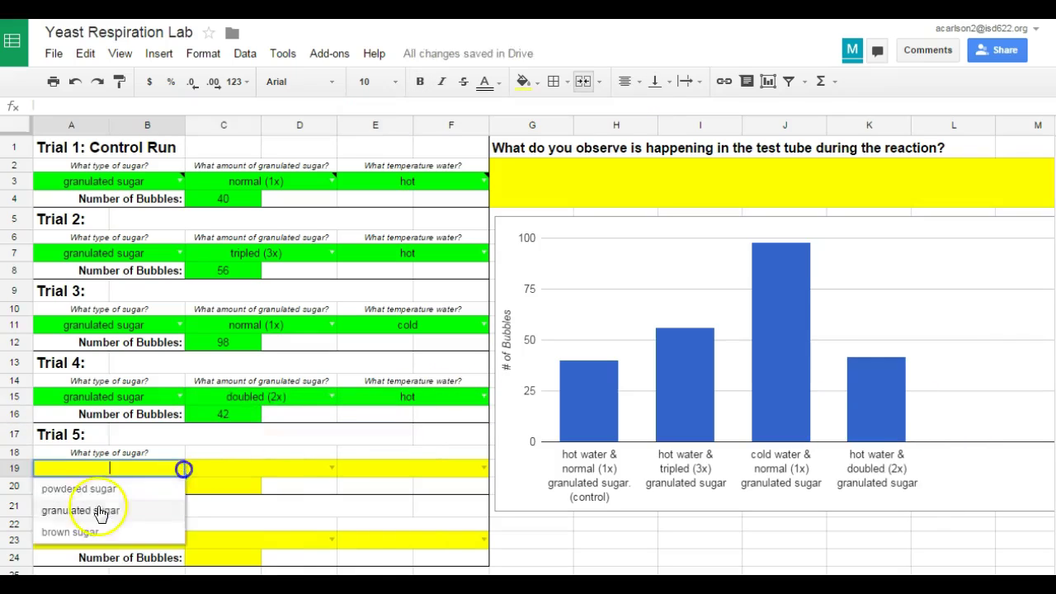
left_click(83, 490)
left_click(330, 467)
left_click(225, 509)
left_click(247, 486)
type("23")
key("Return")
- Set Trial 6 to powdered sugar, doubled (2x), hot water, and record 17 bubbles
left_click(179, 540)
left_click(85, 557)
left_click(331, 539)
left_click(225, 561)
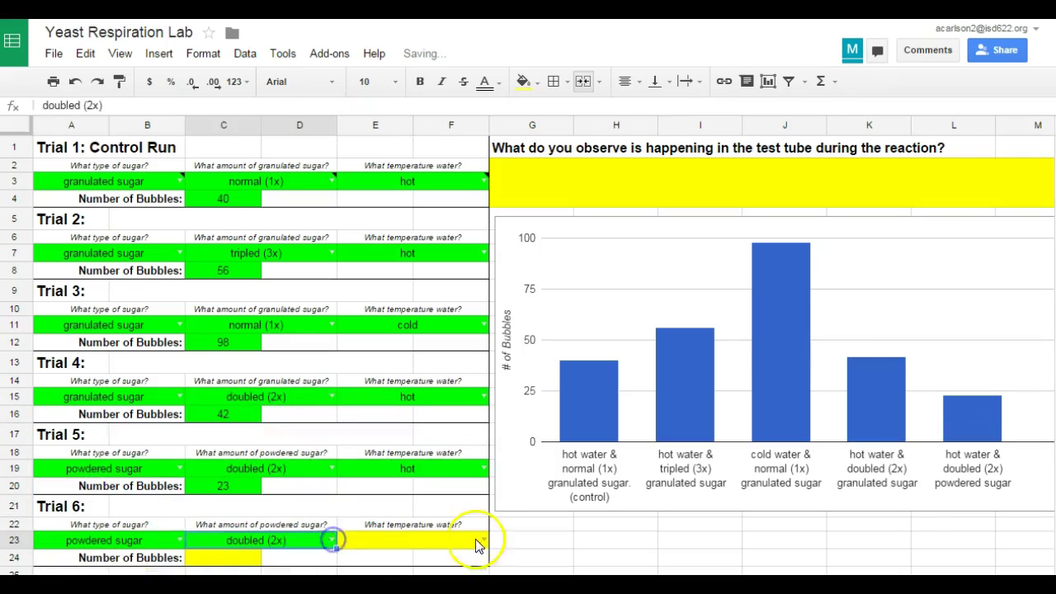
left_click(477, 544)
left_click(416, 561)
left_click(254, 563)
type("17")
key("Return")
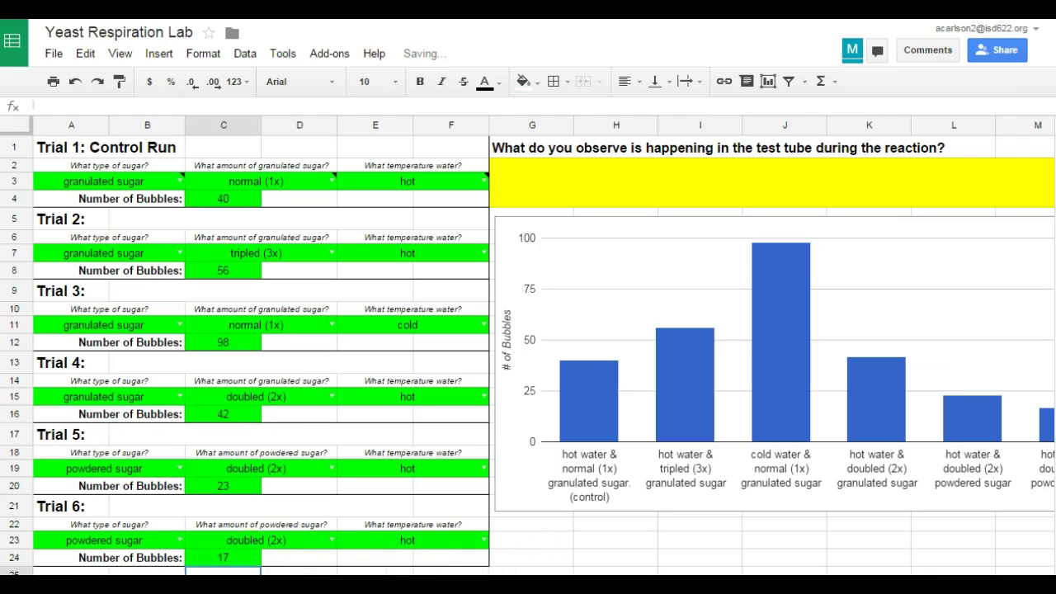
- Enter 'Bubbles started to rise in the tube' in the observation answer box G2:M3
scroll(528, 346, "right", 2)
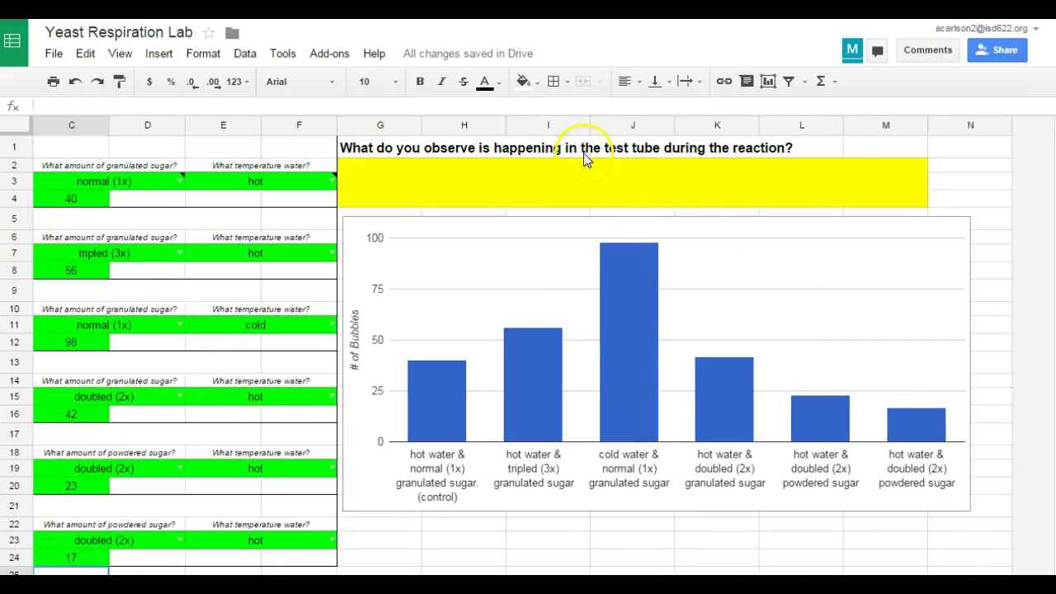
left_click(559, 177)
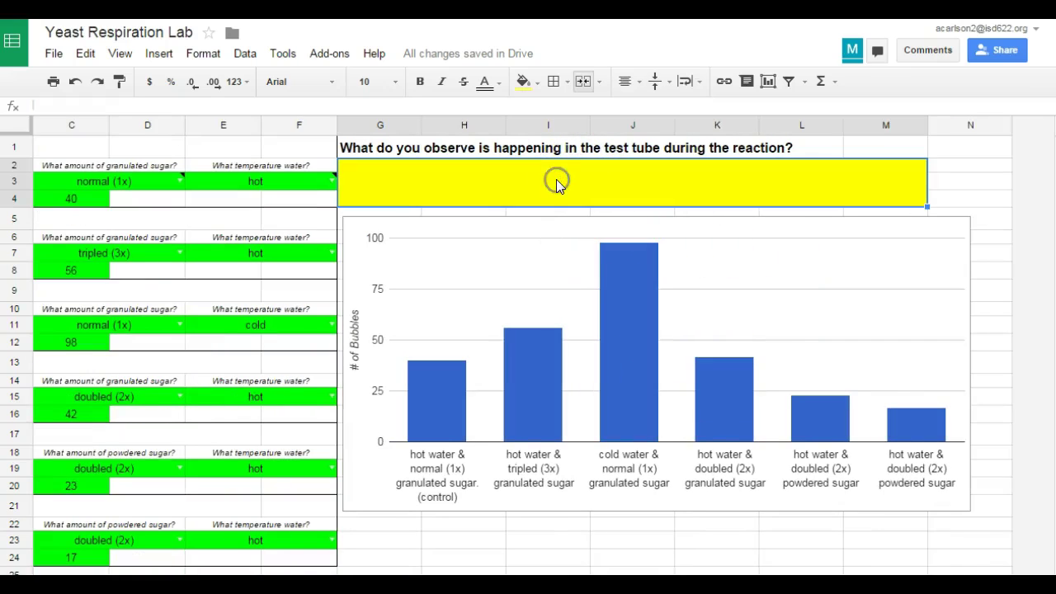
type("Bubble s started to rise in the tube")
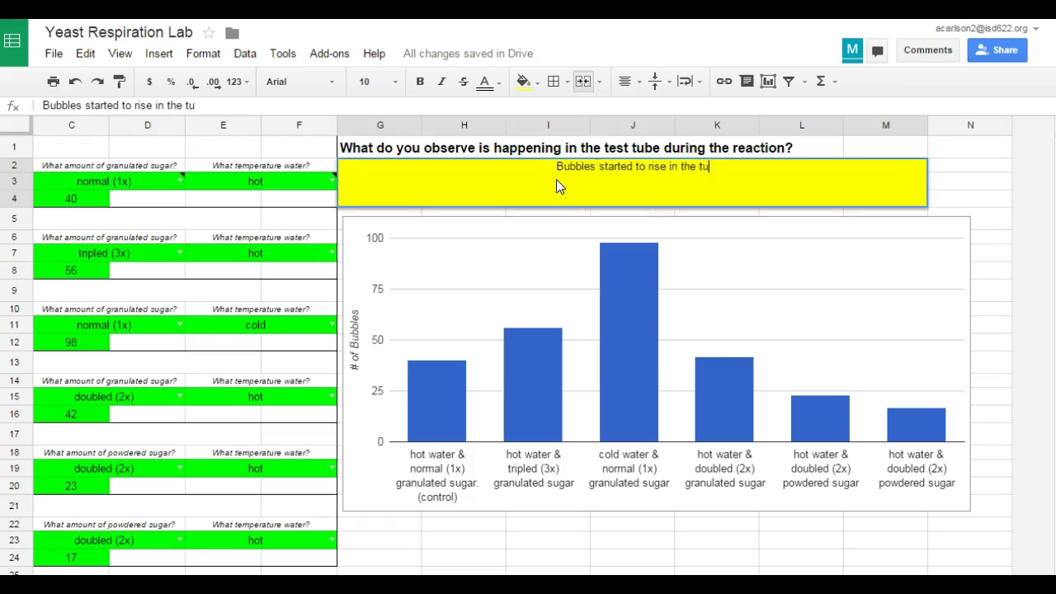
left_click(797, 413)
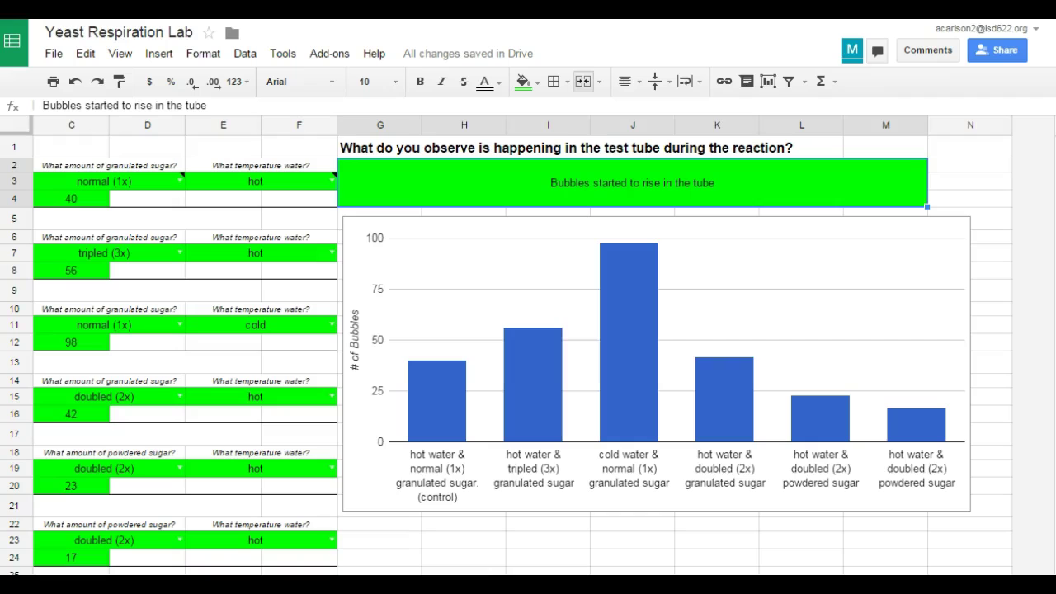
scroll(907, 421, "left", 3)
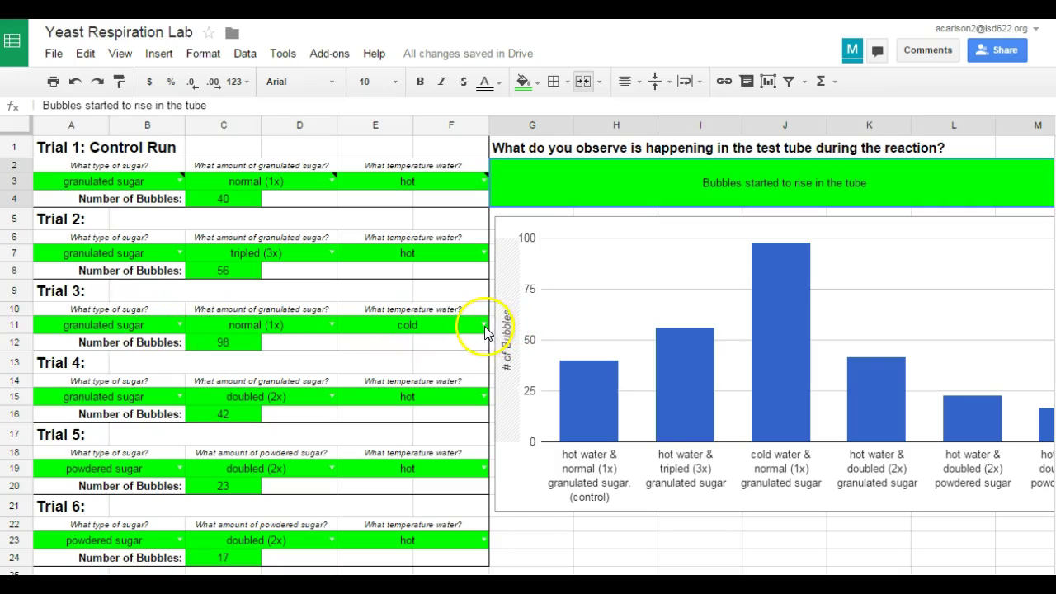
- Change Trial 3's sugar amount in C11 to 'tripled (3x)'
left_click(334, 330)
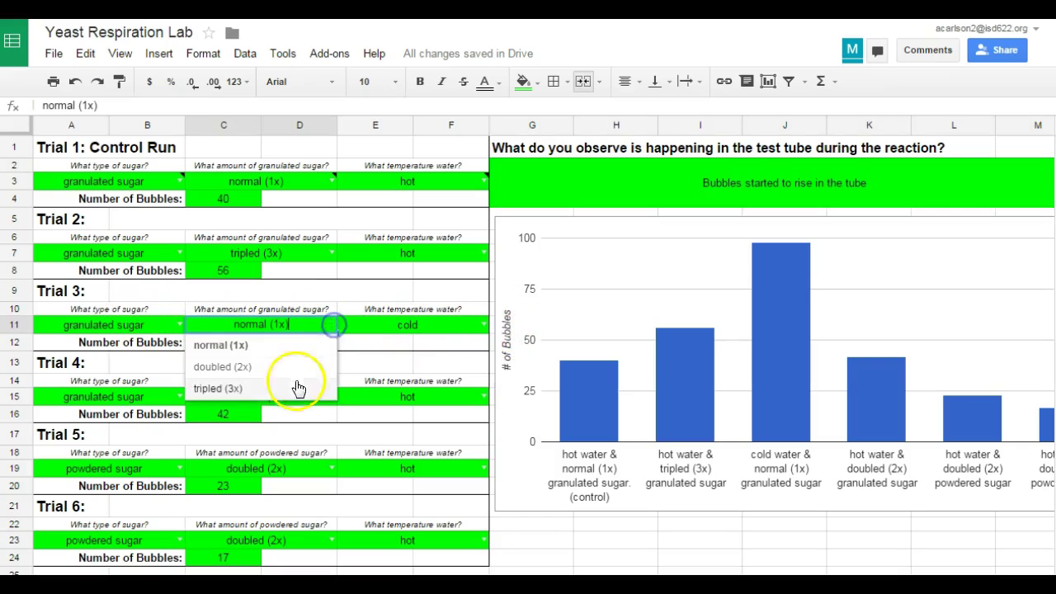
left_click(284, 388)
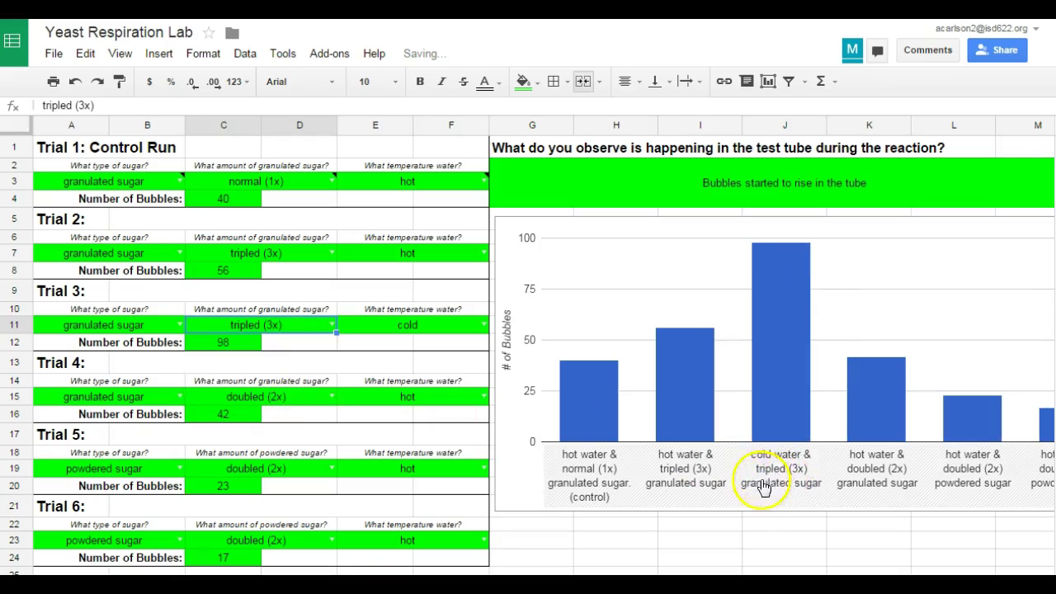
scroll(544, 346, "right", 2)
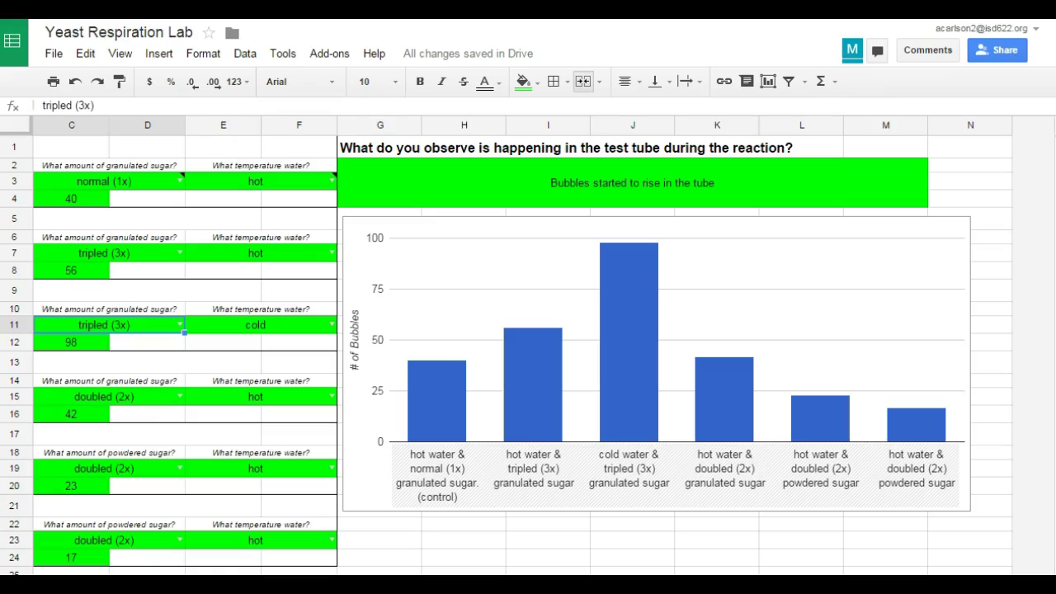
- Enter the graph summary 'I saw the most at cold water and tripled granulated sugar' and inspect the prediction question
key("ctrl+Page_Down")
left_click(193, 181)
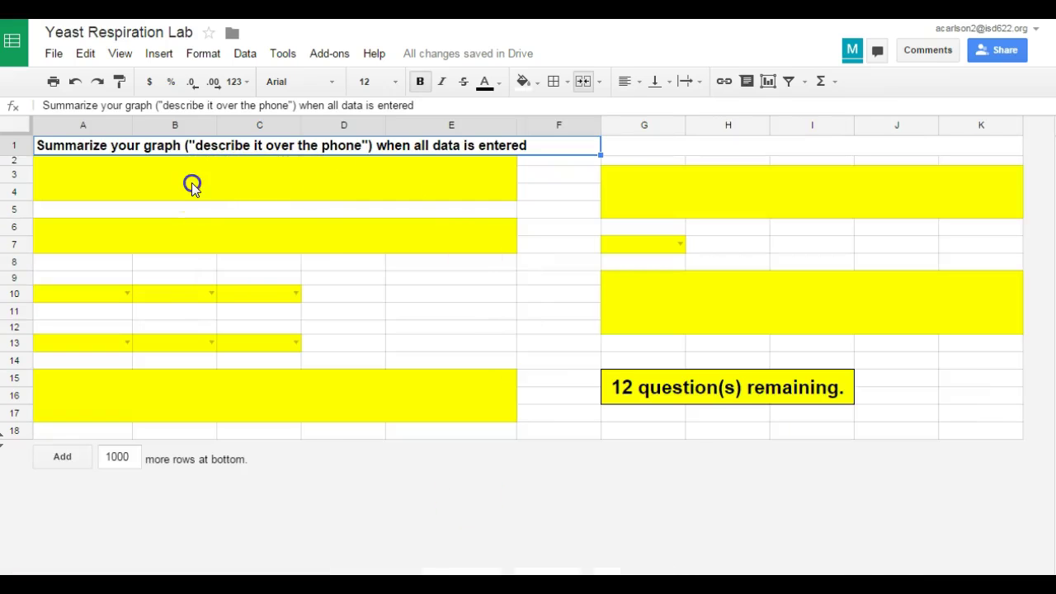
key("ctrl+Page_Up")
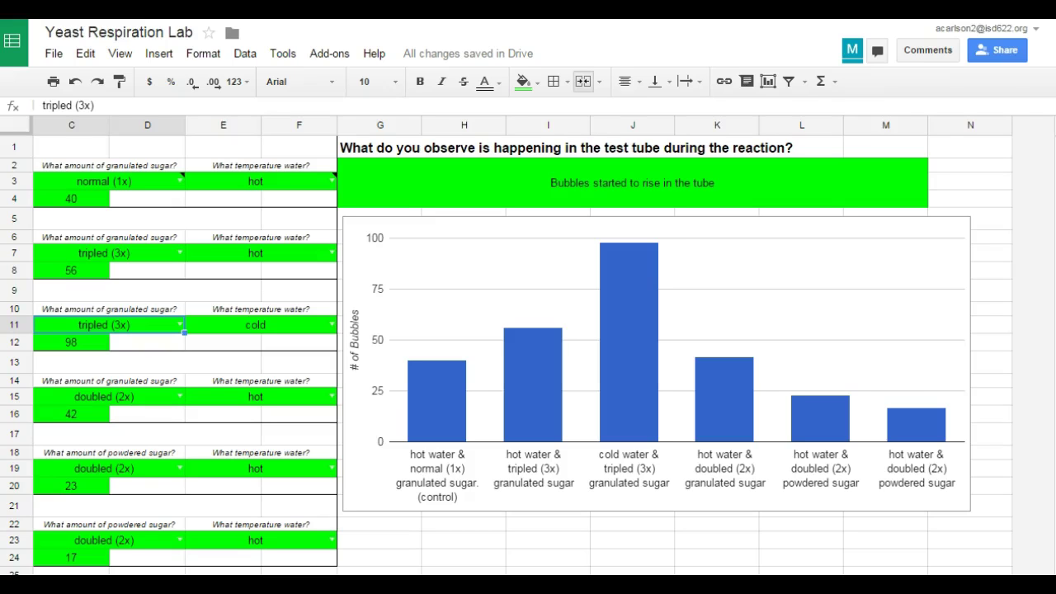
key("ctrl+Page_Down")
type("I saw the most at cold water and tripled granulte")
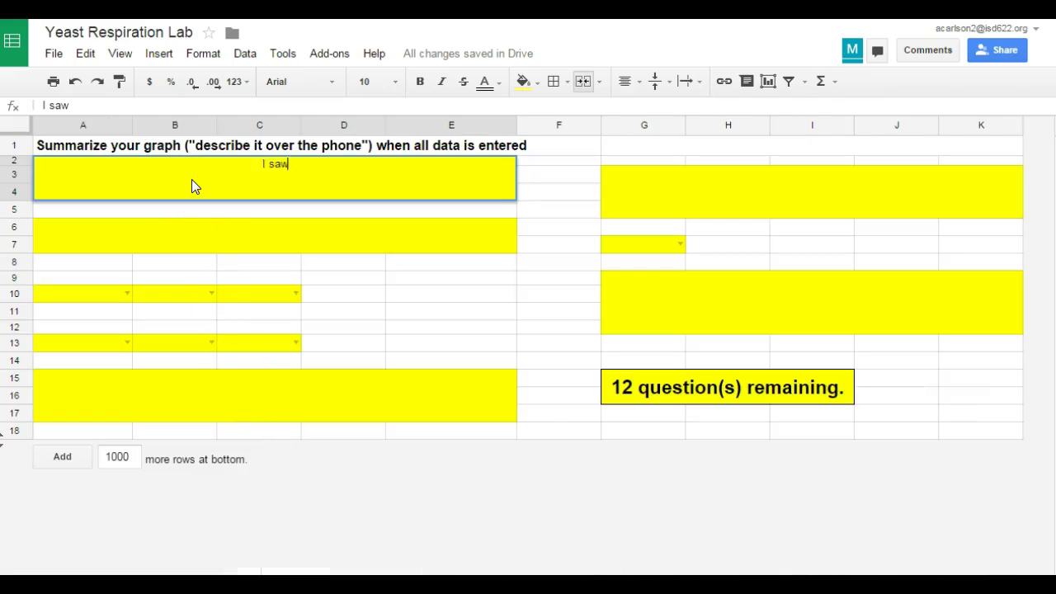
key("BackSpace")
key("BackSpace")
type("ated sugar")
key("Return")
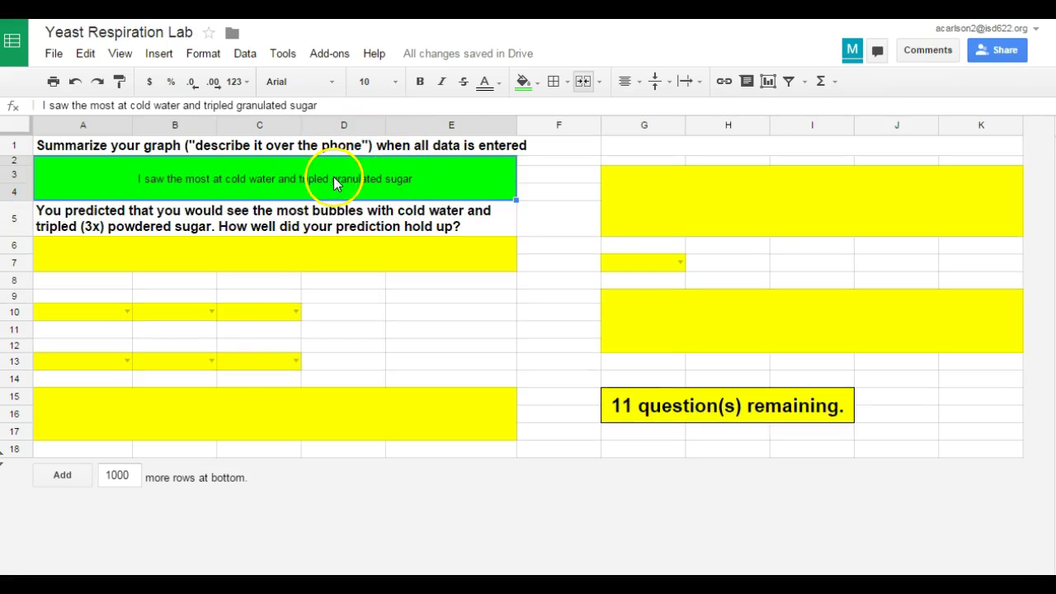
left_click(62, 222)
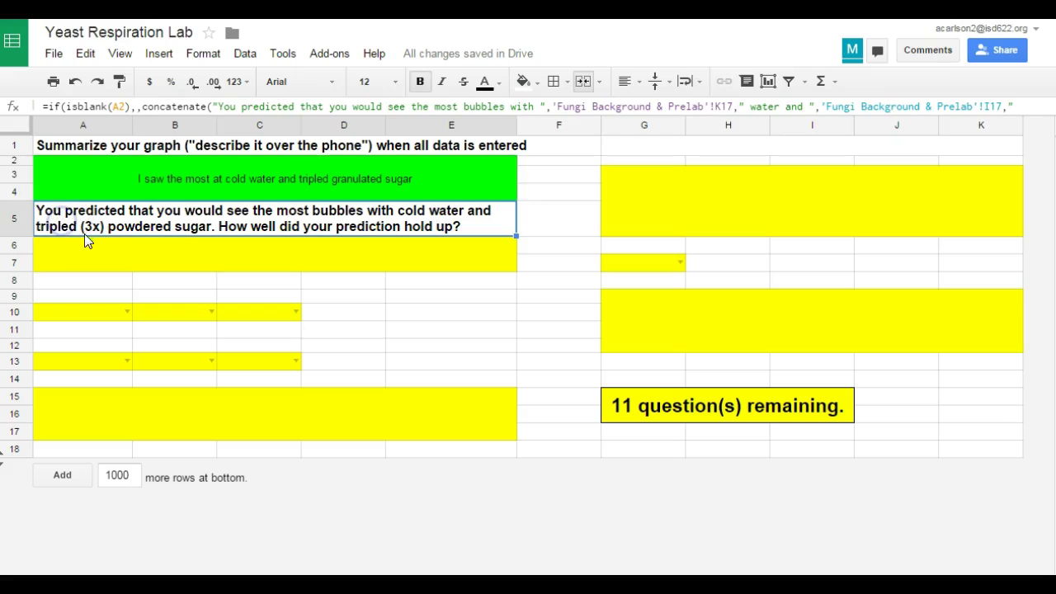
left_click(131, 259)
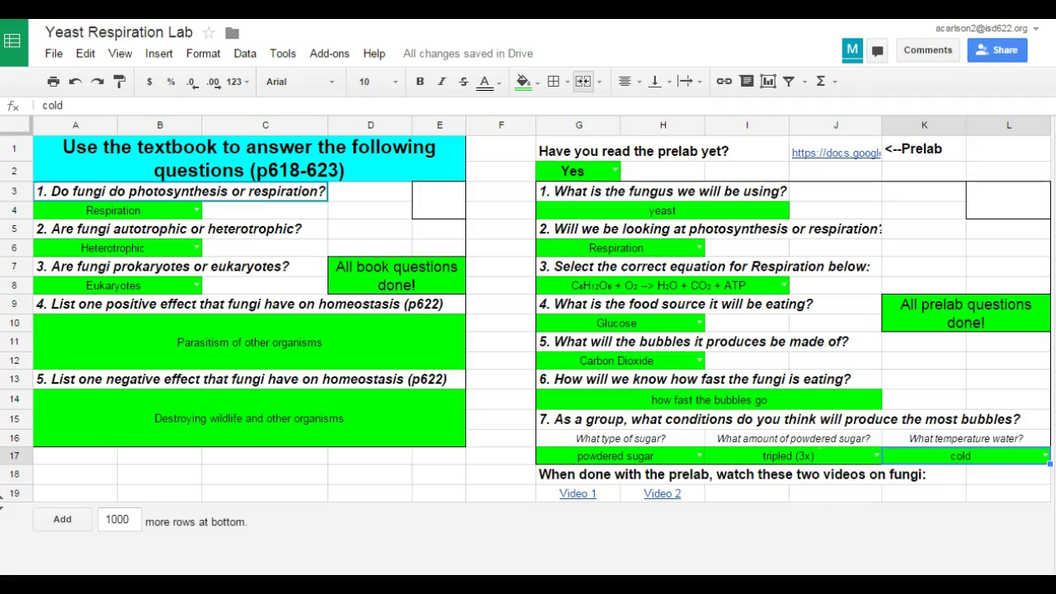
- Change the prelab water temperature prediction in K17 to 'hot'
left_click(1044, 460)
left_click(954, 495)
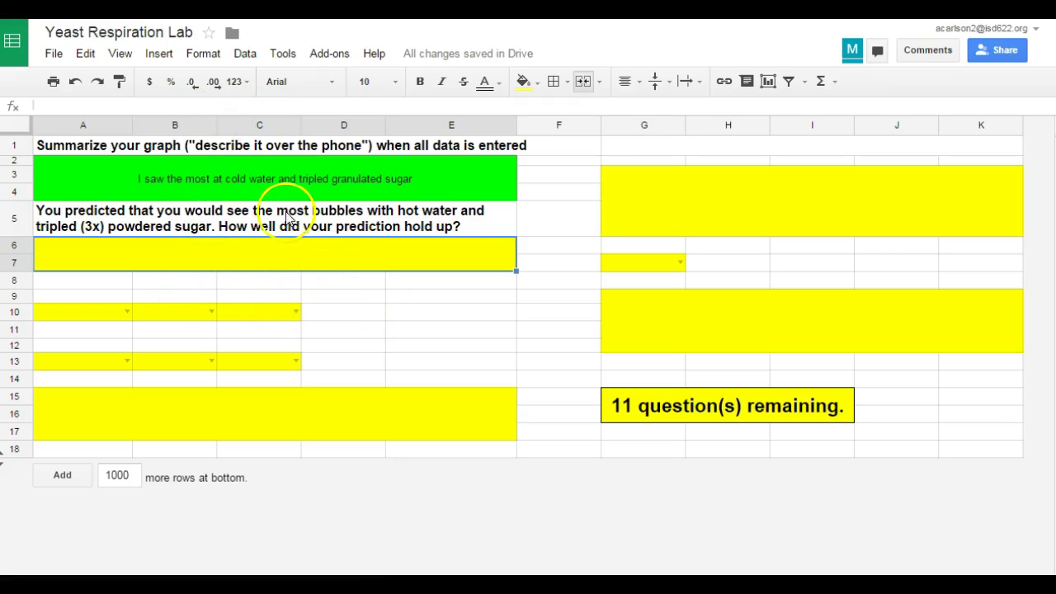
- Answer the prediction question with 'It did gooooood'
double_click(223, 257)
type("It did goo")
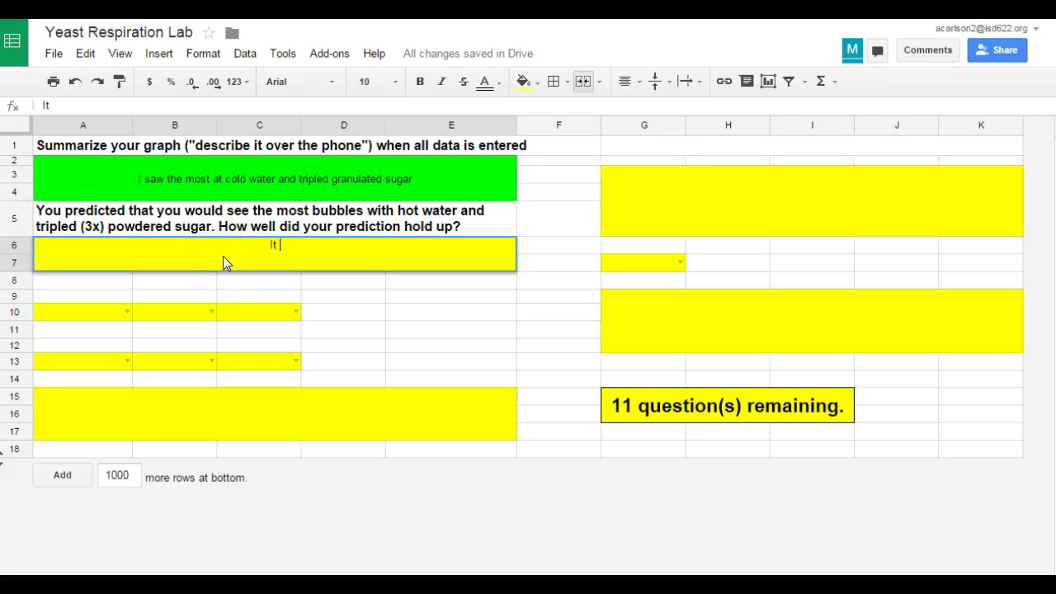
type("ooood")
key("Return")
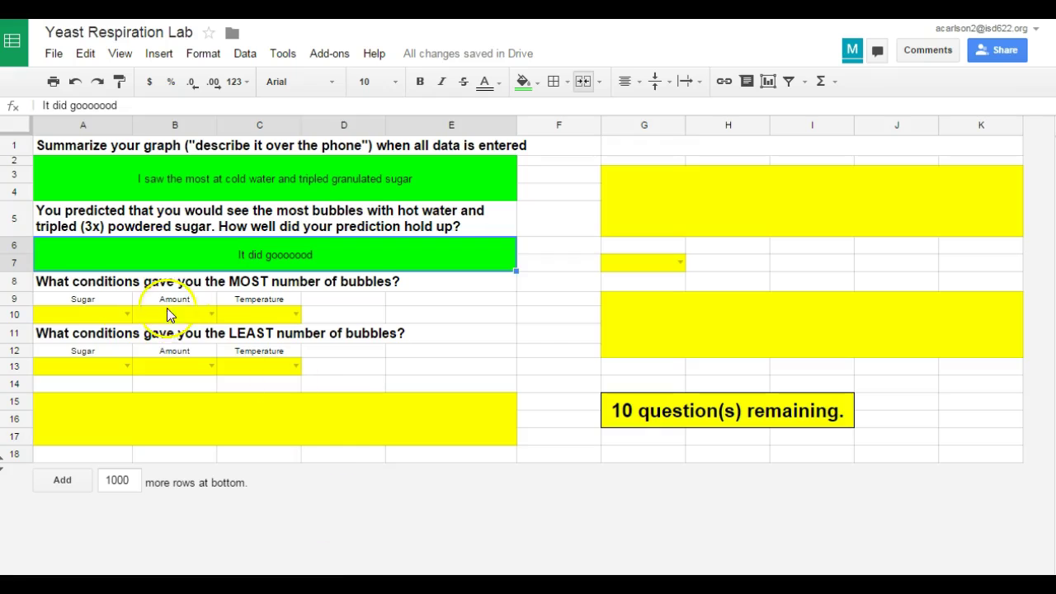
- Record most bubbles as granulated sugar, tripled (3x), cold
left_click(126, 314)
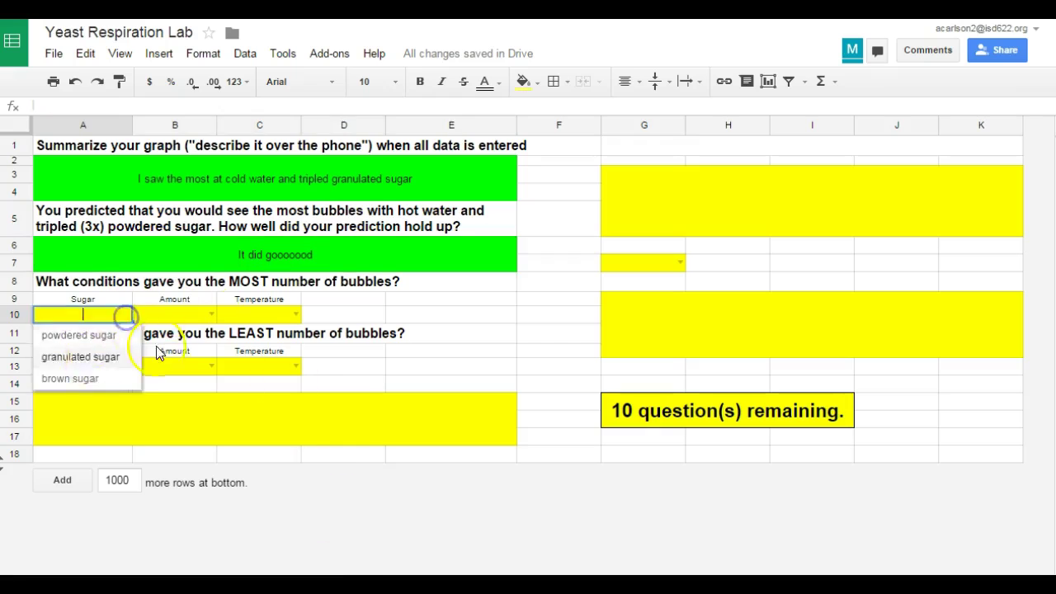
left_click(82, 355)
left_click(211, 314)
left_click(173, 377)
left_click(295, 314)
left_click(256, 355)
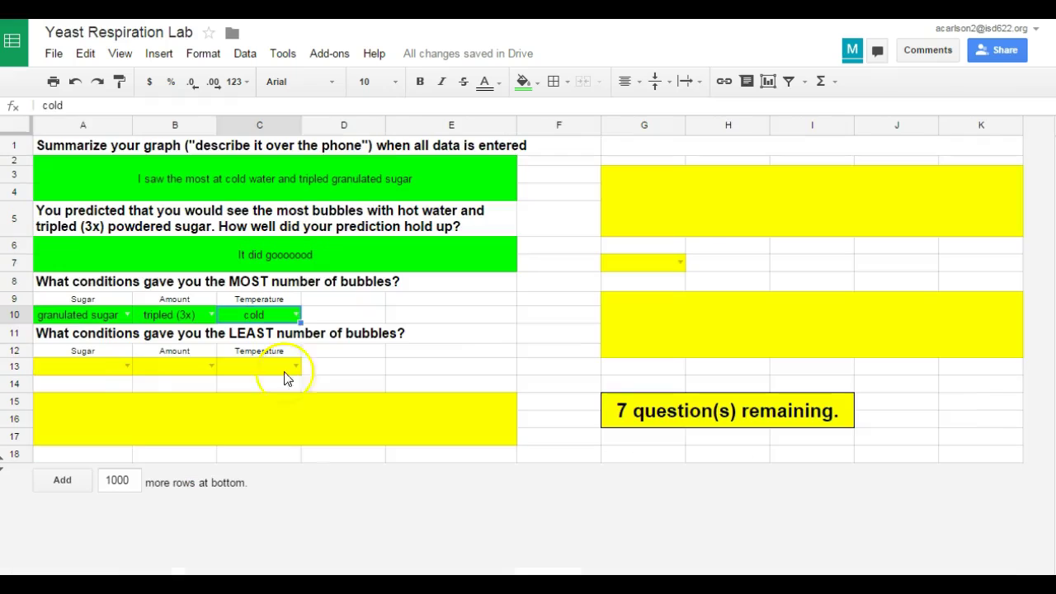
- Record least bubbles as powdered sugar, doubled (2x), hot
left_click(126, 366)
left_click(89, 391)
left_click(211, 367)
left_click(173, 412)
left_click(296, 366)
left_click(256, 391)
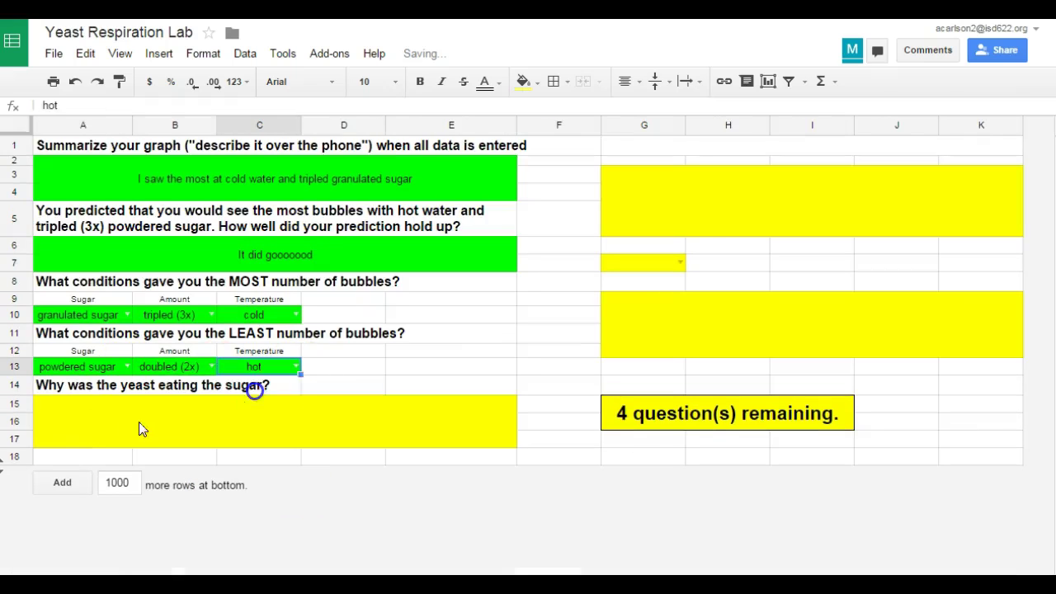
left_click(107, 423)
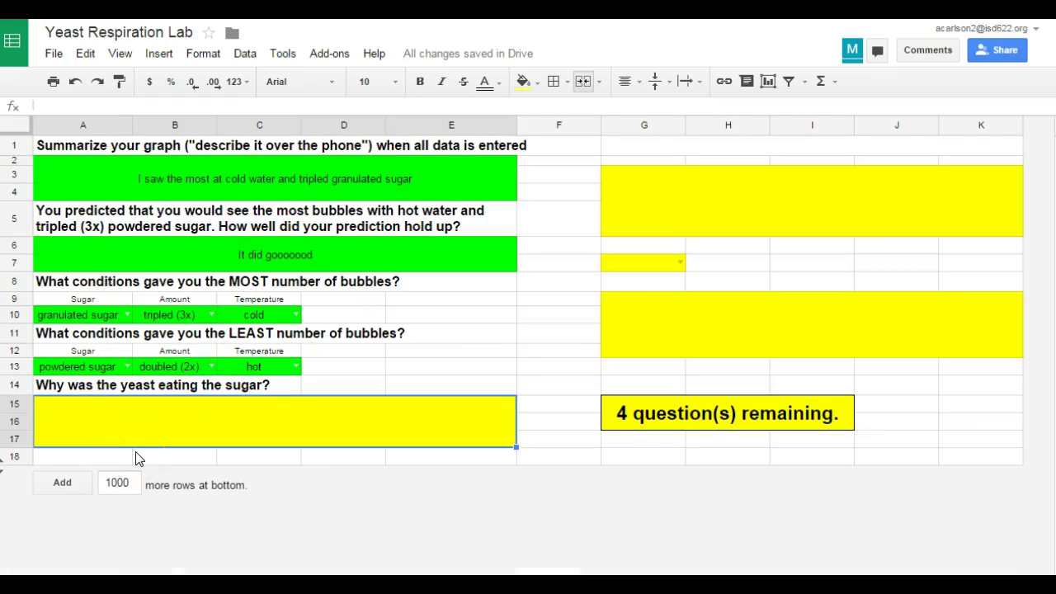
- Fill the why-yeast-ate-sugar answer with placeholder text and sources of error with 'Answer'
type("asdlfkasldkfjasdflkj")
key("Return")
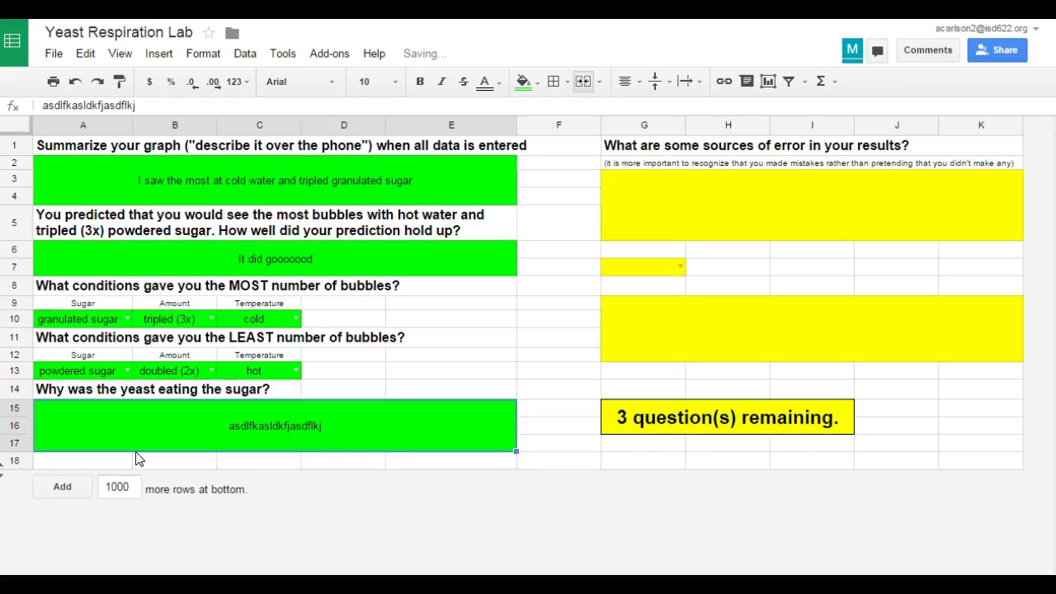
left_click(735, 188)
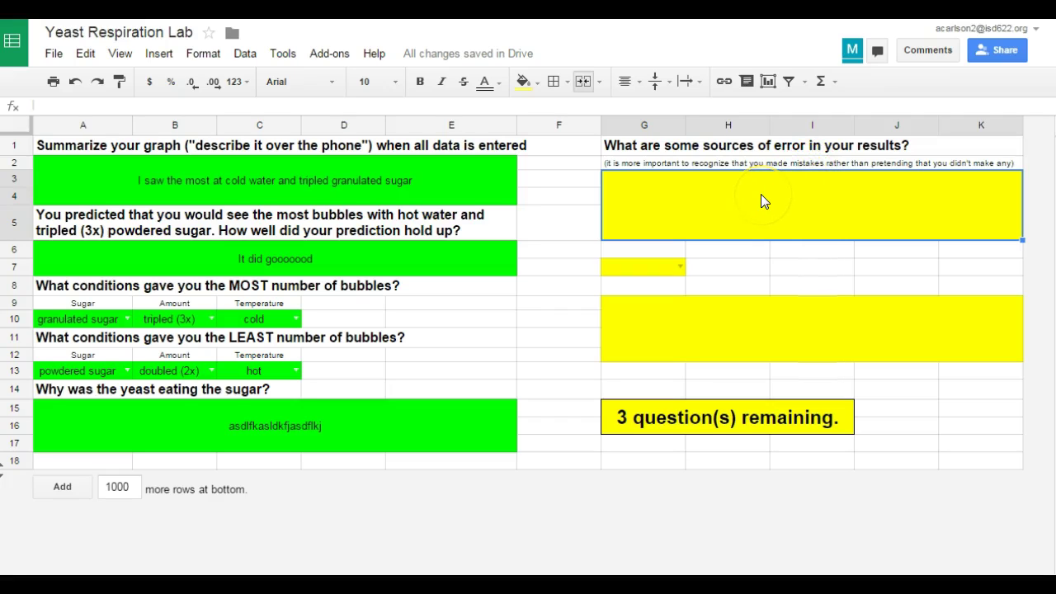
type("Answer")
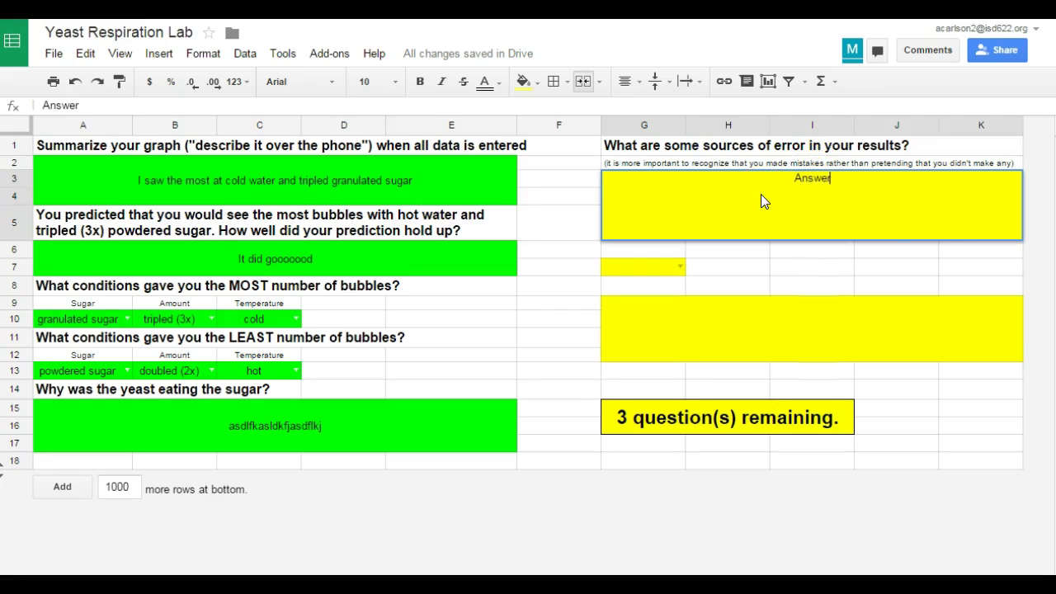
key("Return")
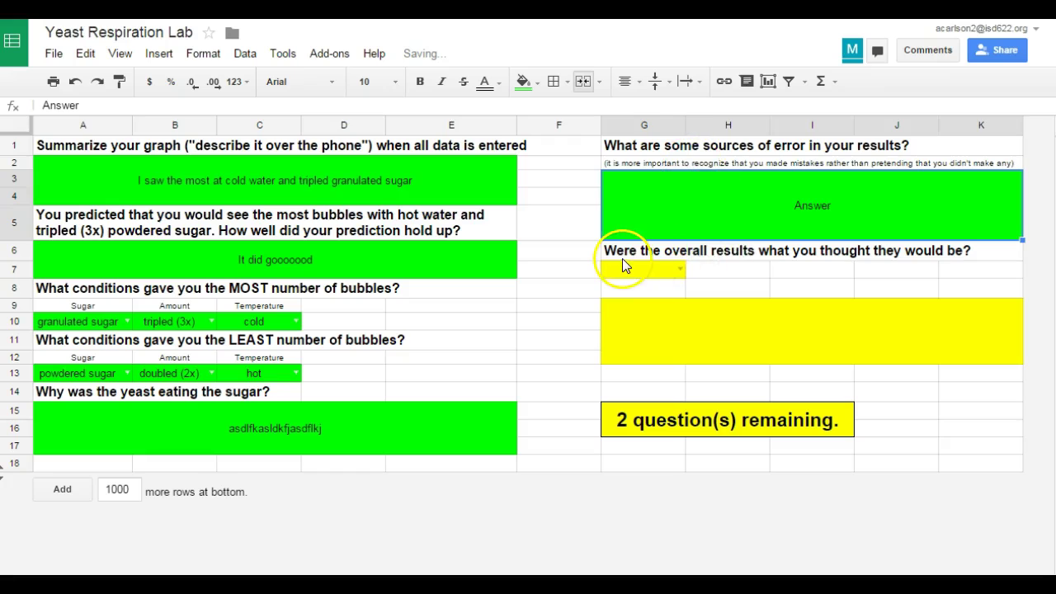
- Set the overall-results answer to No and answer what surprised you with 'That this form adapts'
left_click(682, 269)
left_click(642, 295)
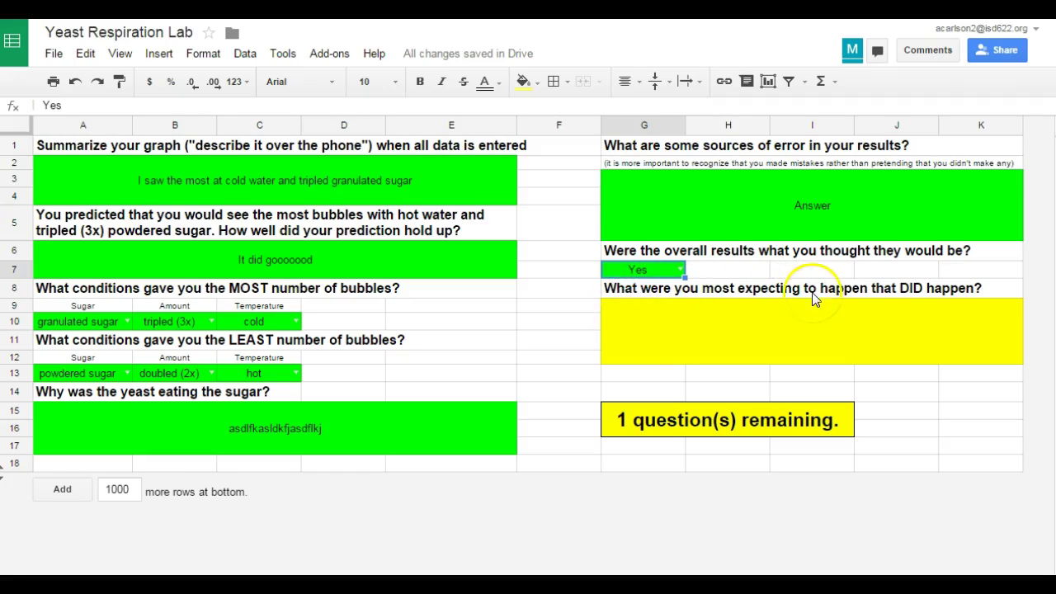
left_click(681, 269)
left_click(641, 308)
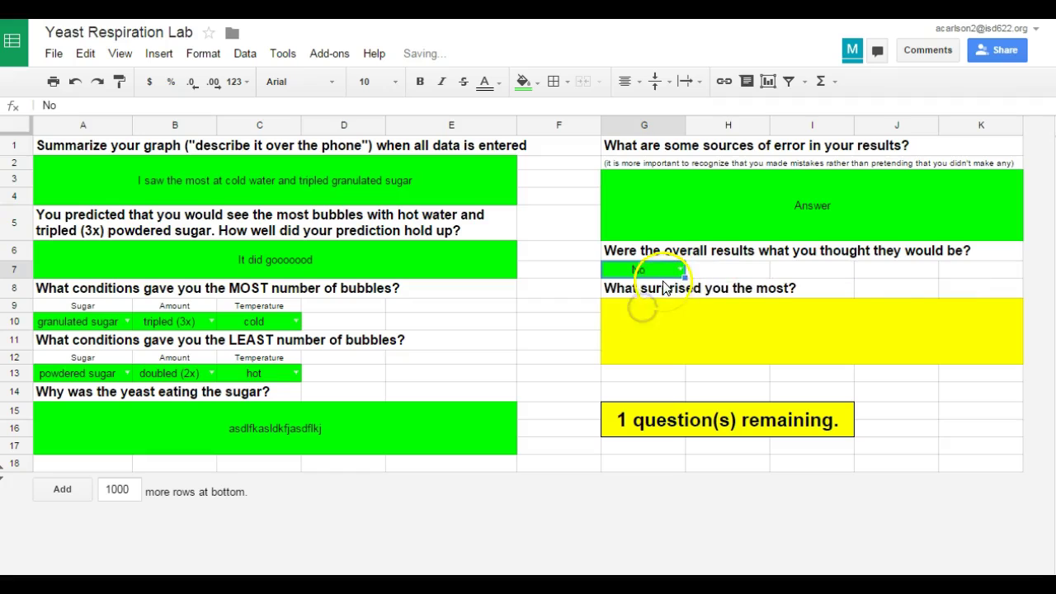
left_click(837, 334)
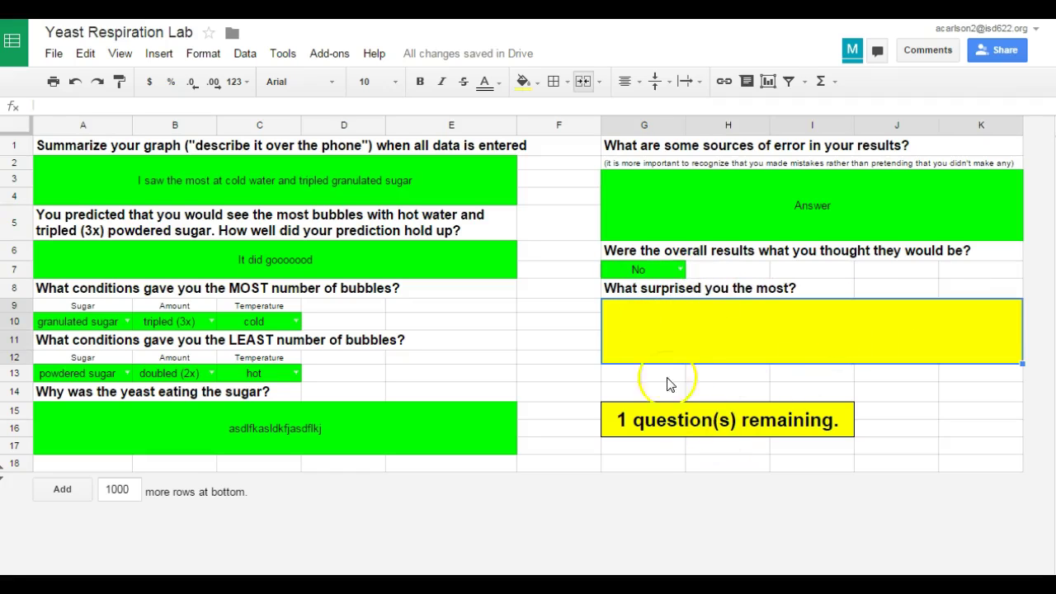
type("That this form adapts")
key("Return")
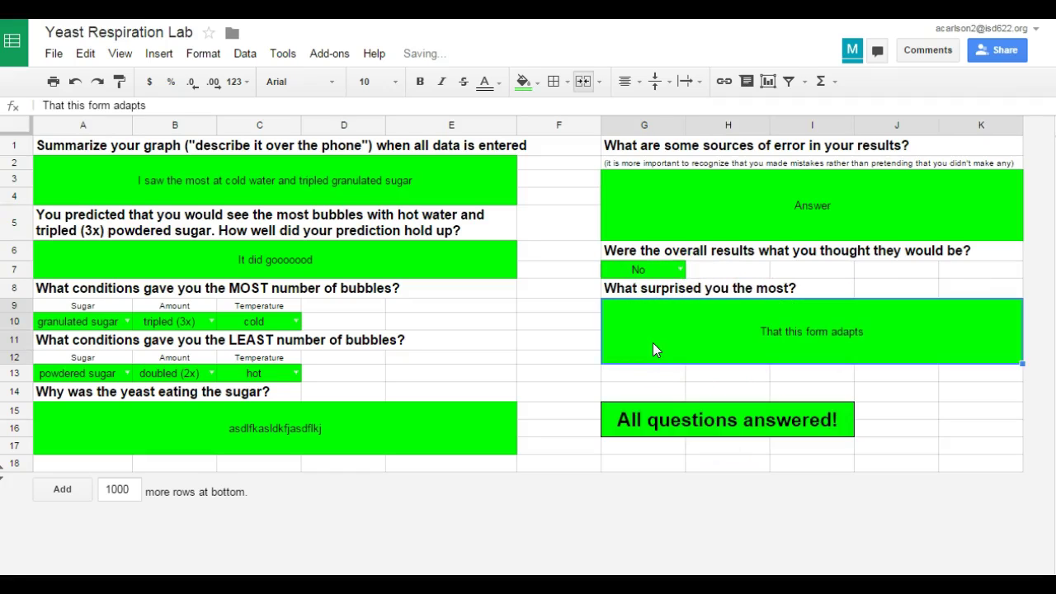
left_click(588, 371)
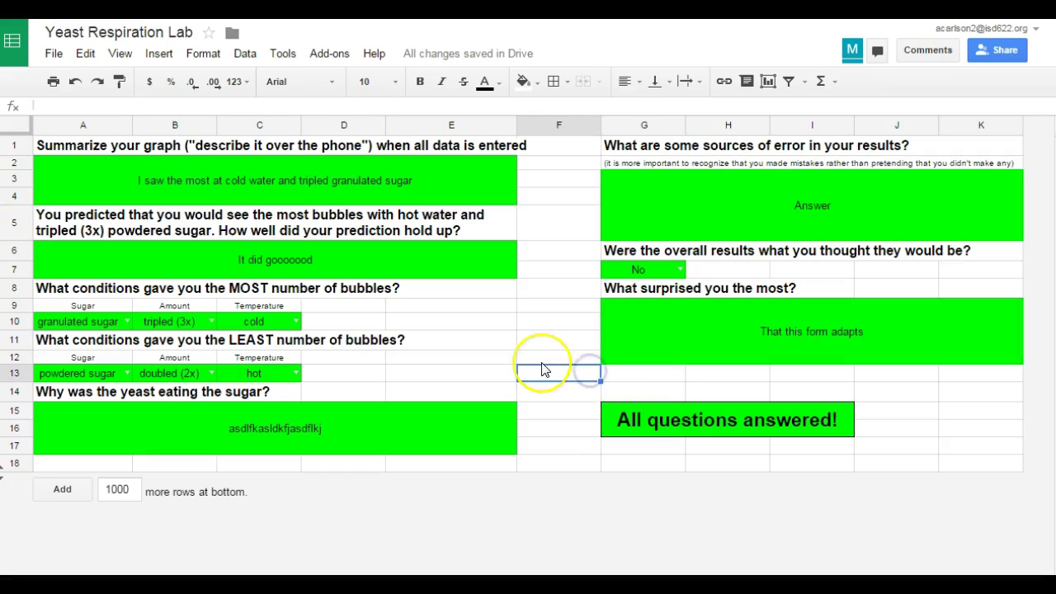